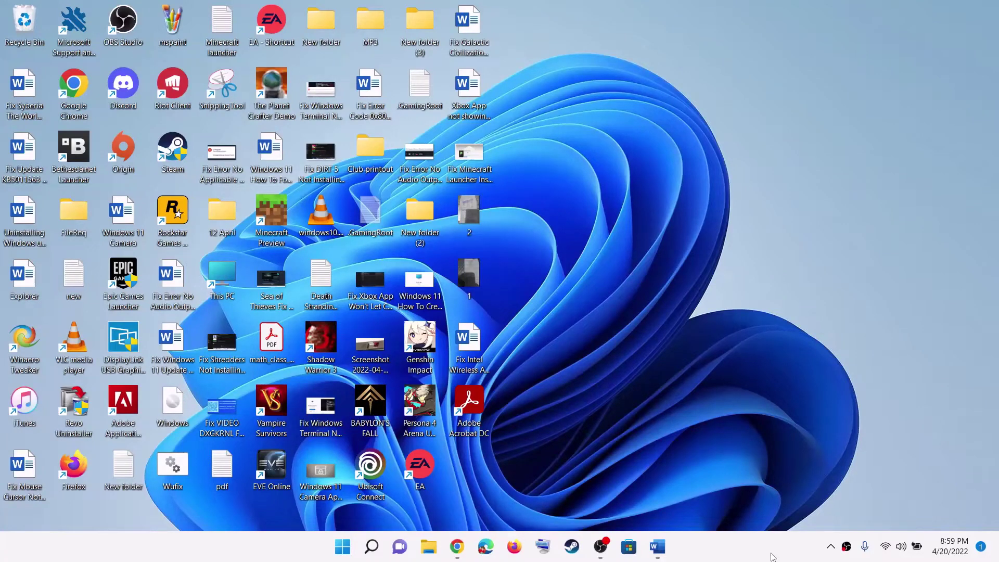
Restore the WiFi fix document and highlight 'Intel Wireless AC 7260' in the title
click(659, 545)
click(376, 283)
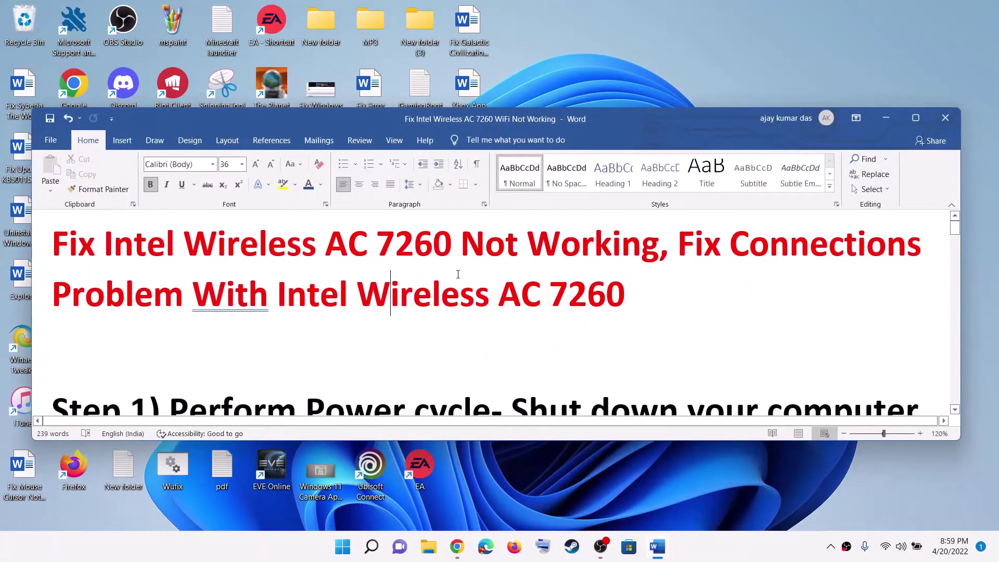
drag(105, 239, 433, 241)
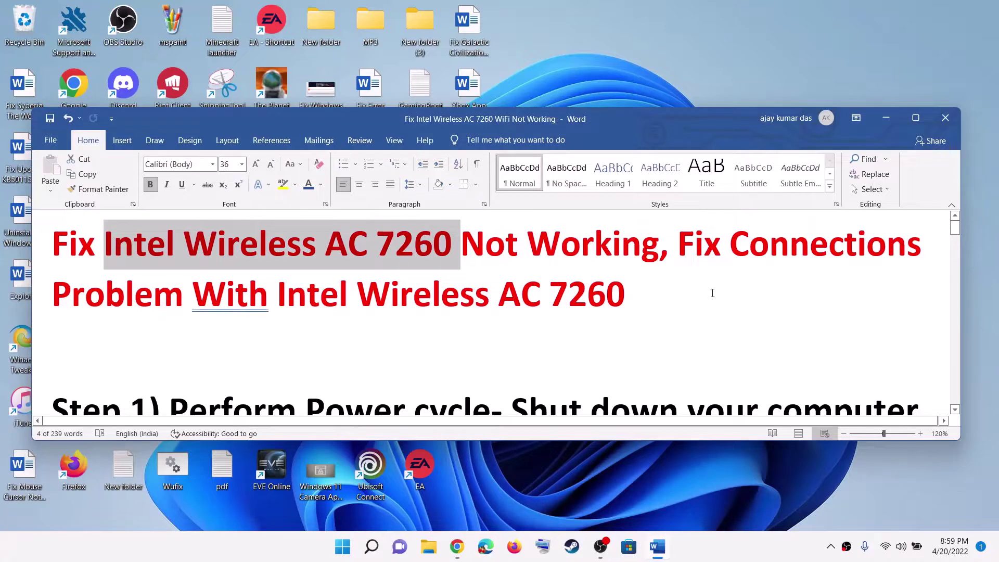
click(648, 289)
Highlight 'Perform Power' and 'Shut down your computer' in Step 1, showing Start's Shut down option
scroll(319, 329, down, 3)
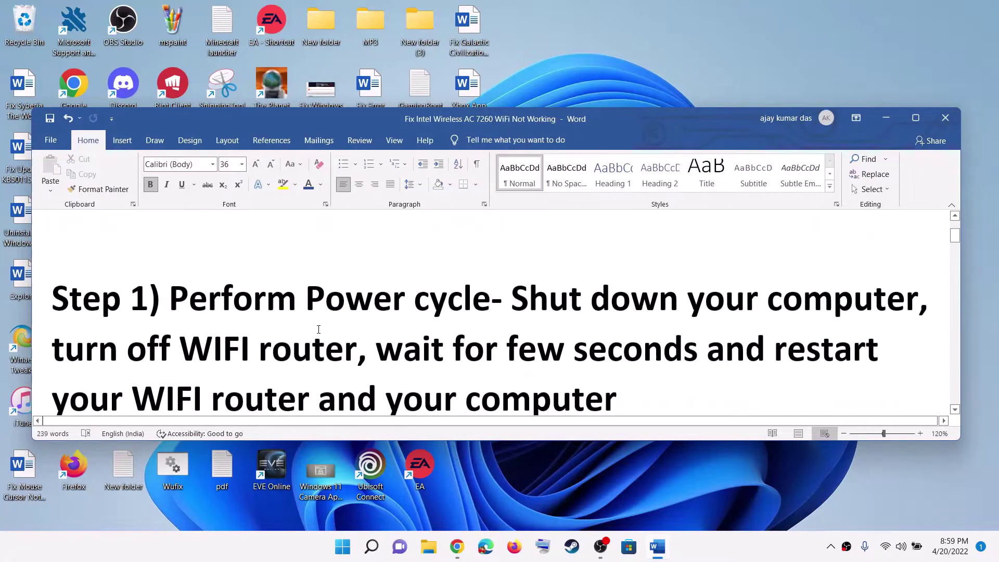
drag(181, 264, 411, 262)
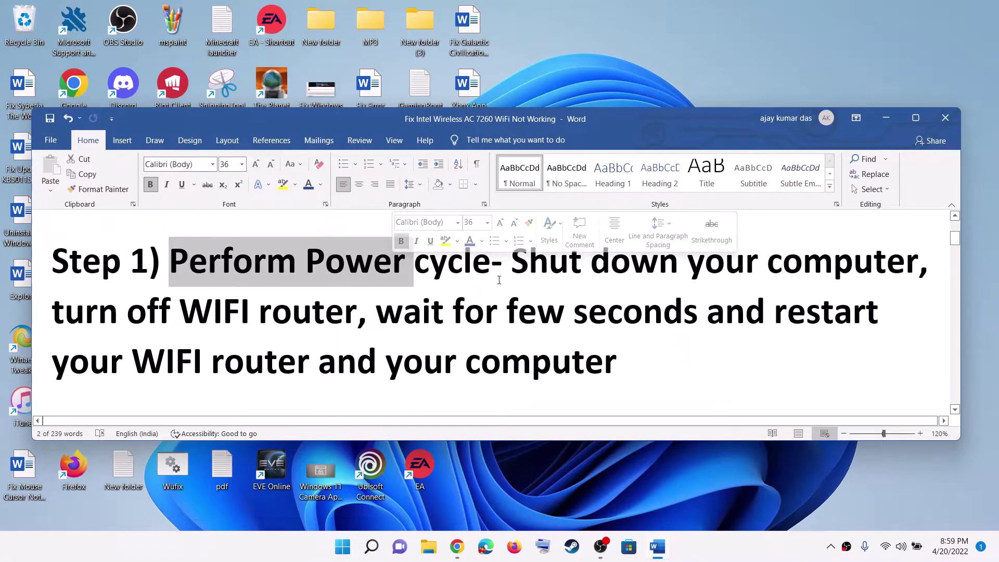
drag(512, 264, 919, 266)
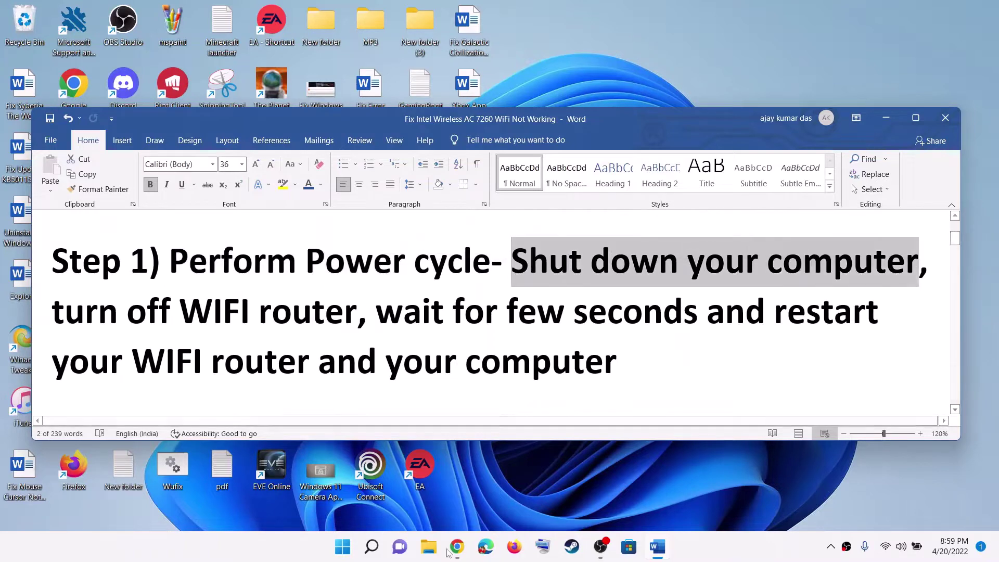
click(339, 549)
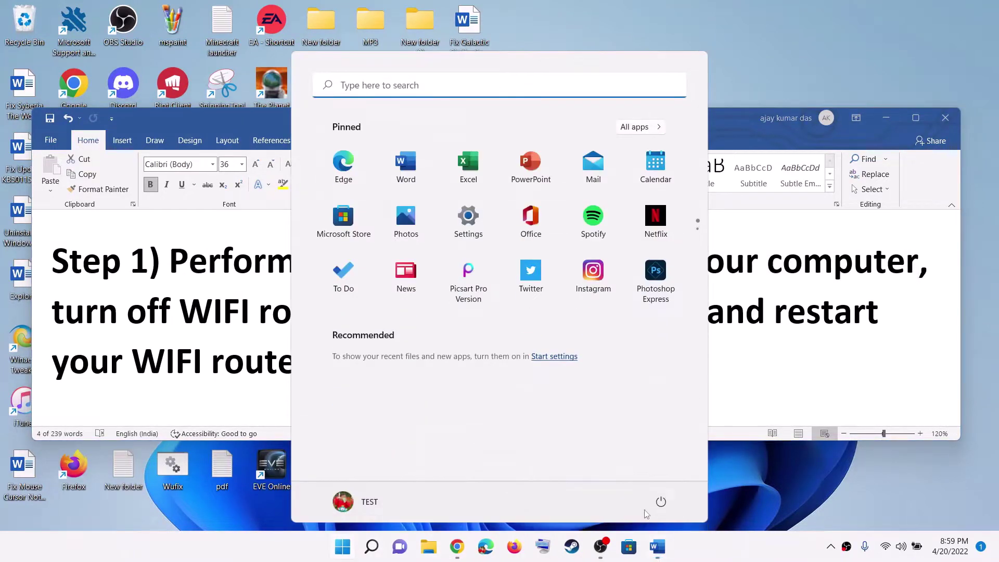
click(660, 502)
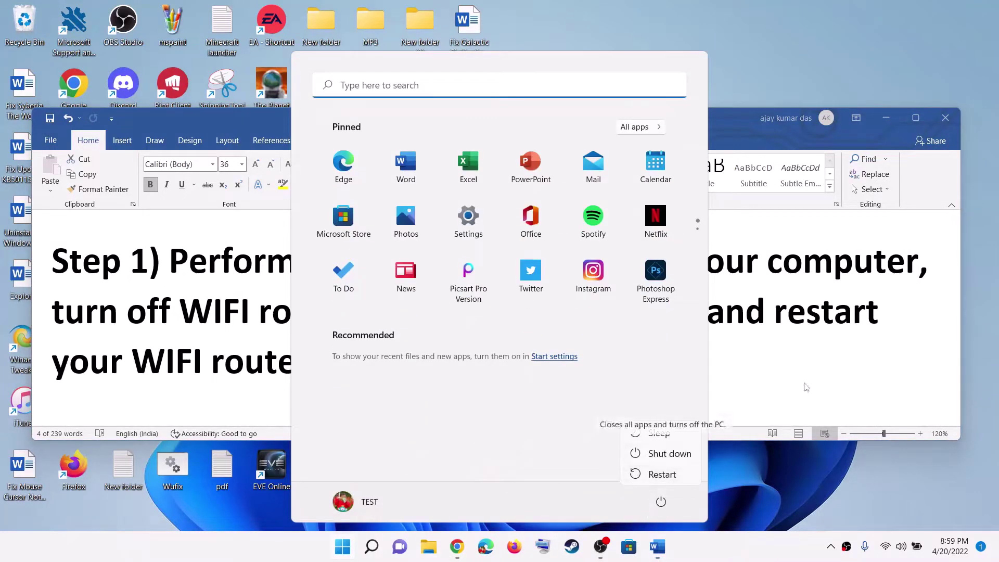
key(Escape)
key(Escape)
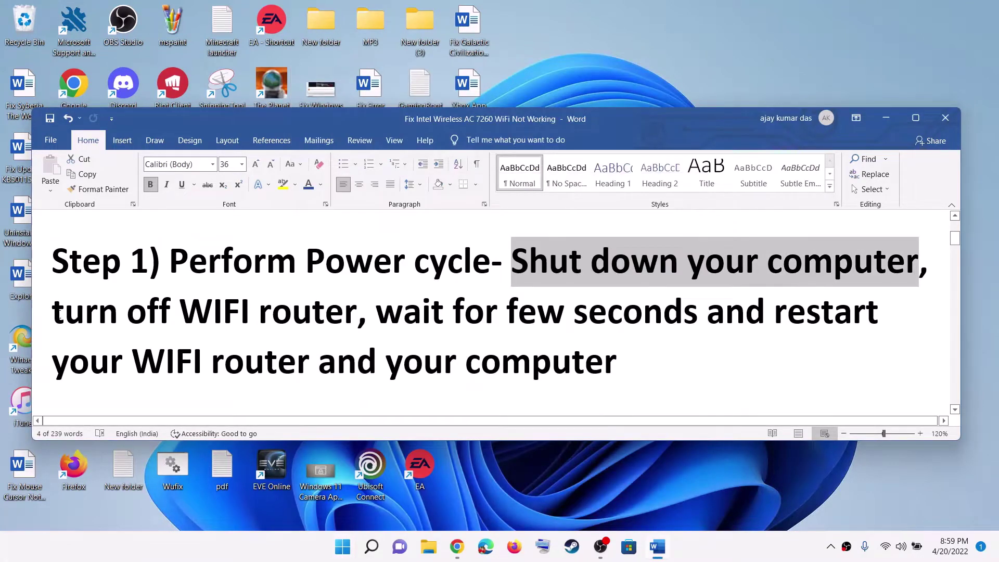
Highlight 'turn off WIFI router', 'wait for few seconds', 'your WIFI router', 'and your computer', then show Quick Settings
drag(59, 312, 343, 313)
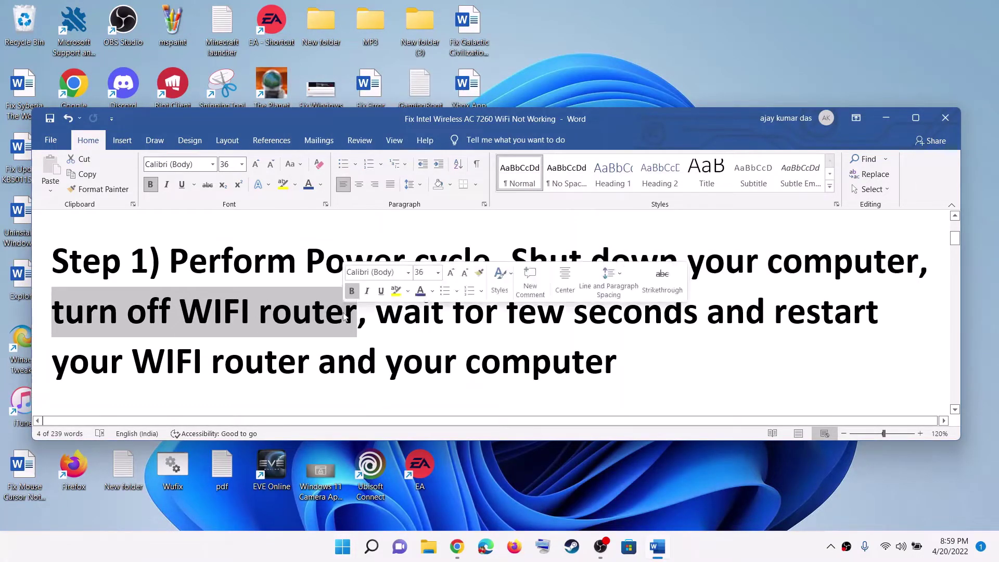
click(127, 323)
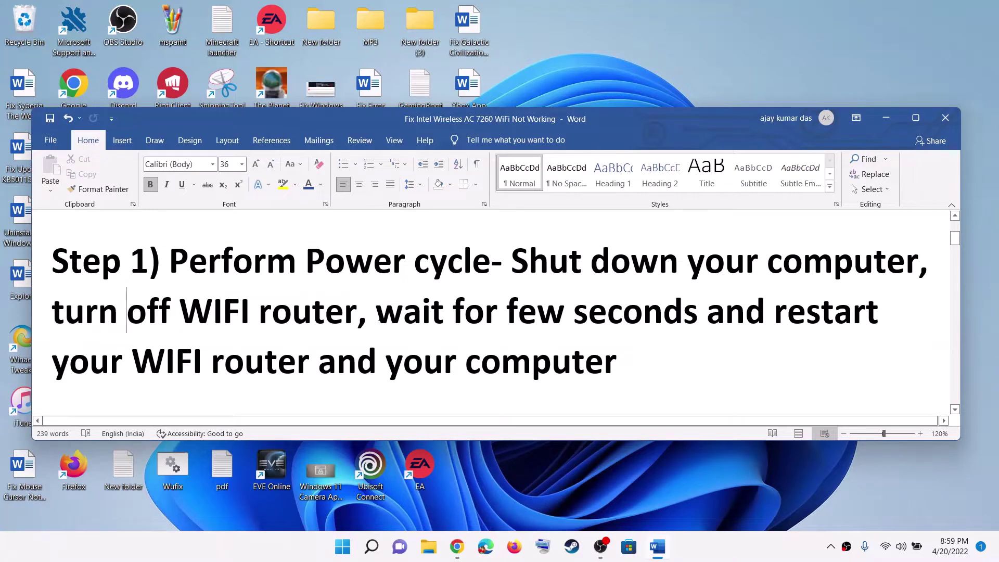
drag(377, 313, 705, 312)
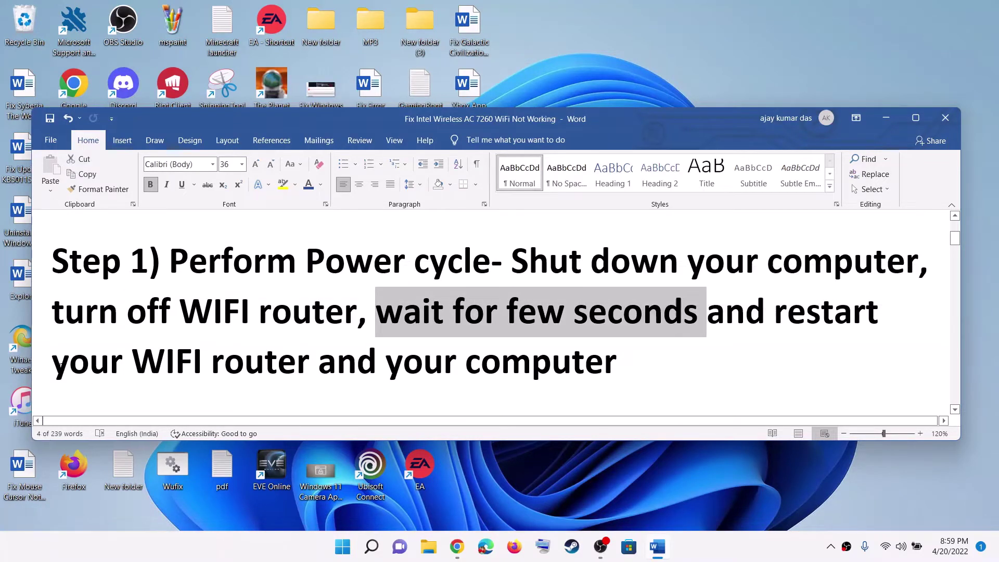
drag(57, 364, 286, 364)
click(443, 365)
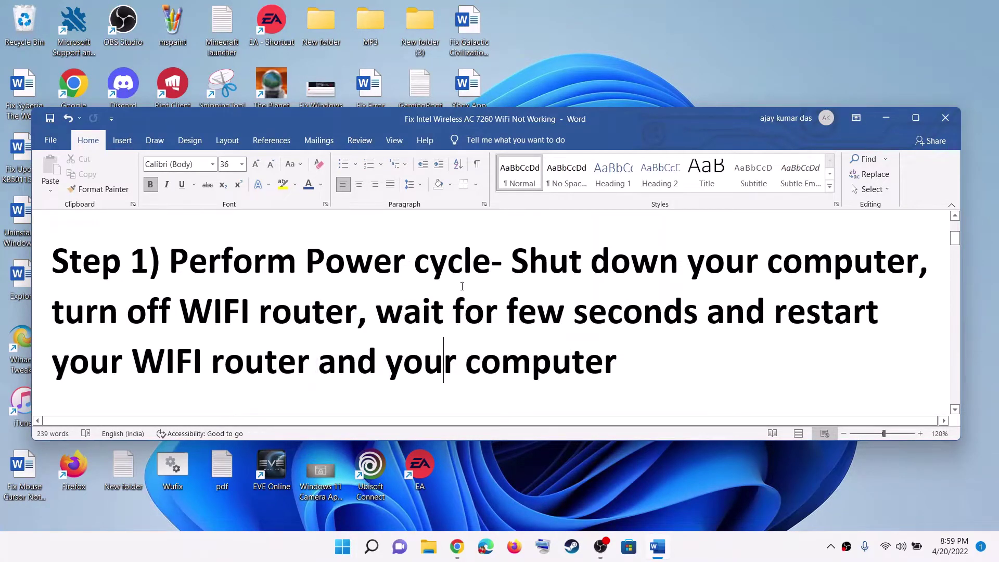
drag(318, 364, 617, 365)
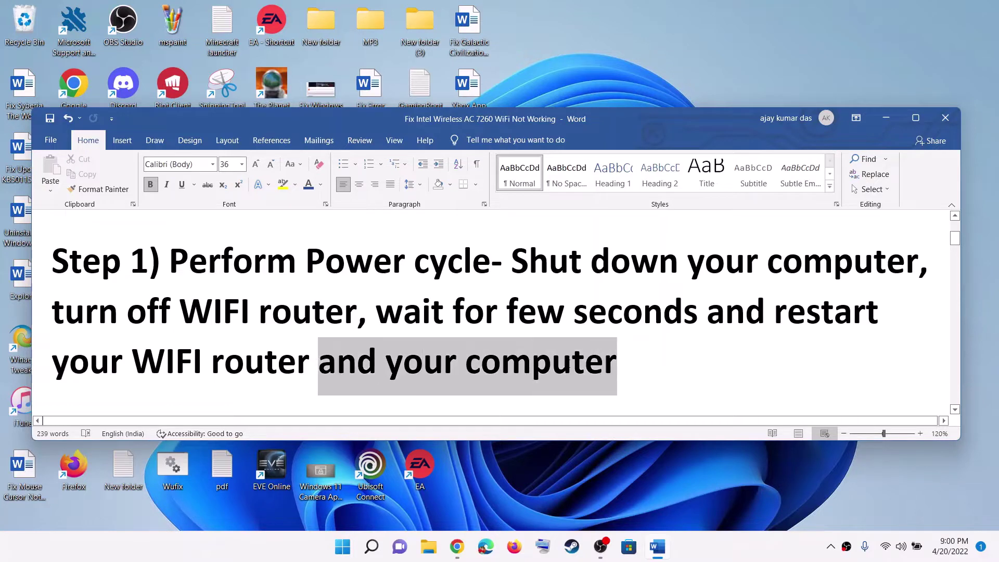
click(894, 546)
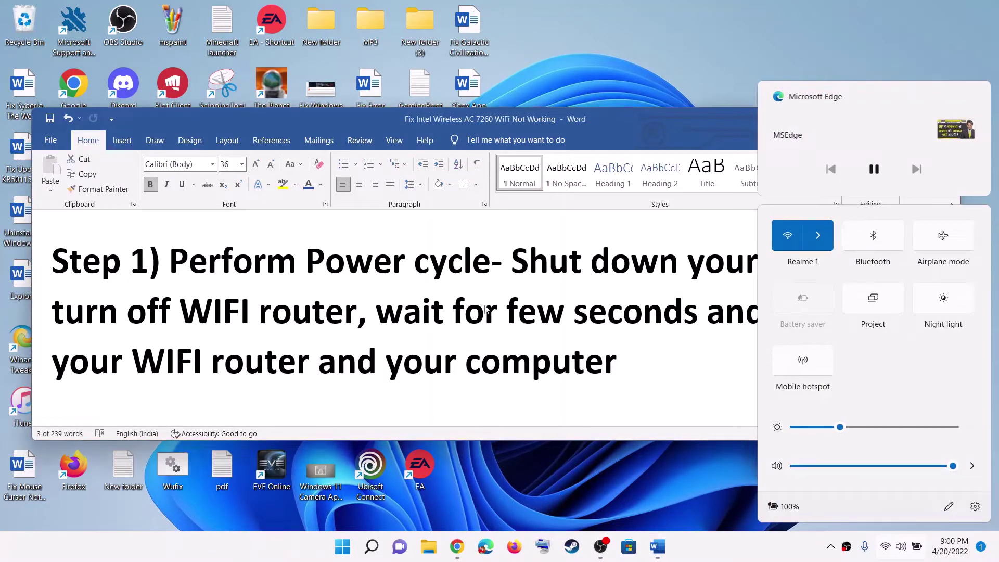
click(323, 321)
scroll(323, 321, down, 3)
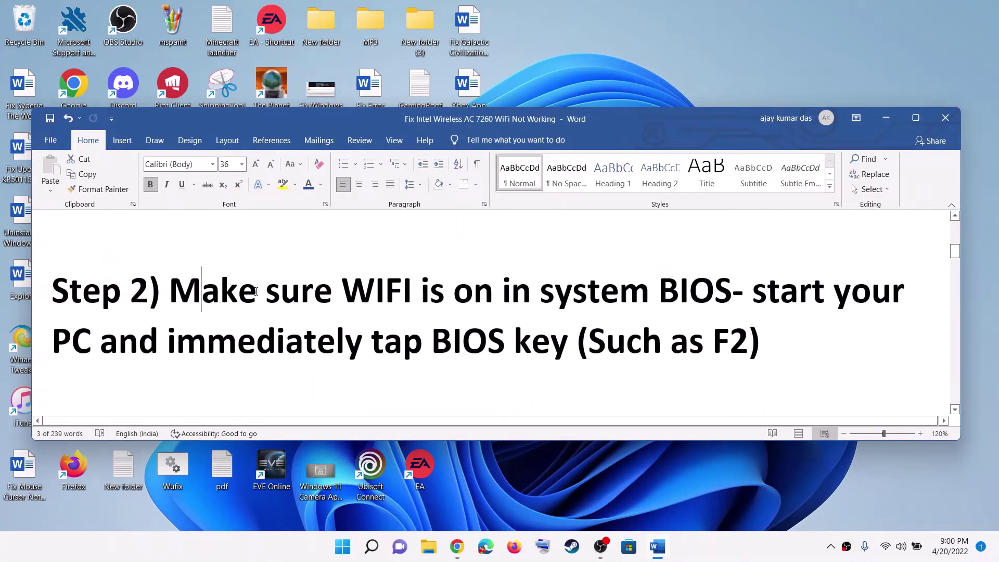
drag(255, 292, 674, 288)
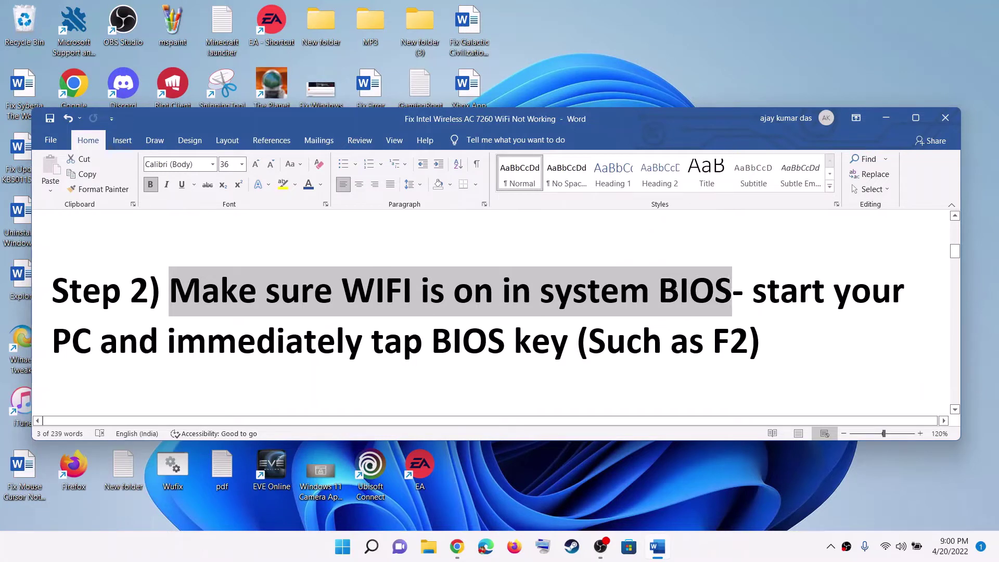
click(601, 306)
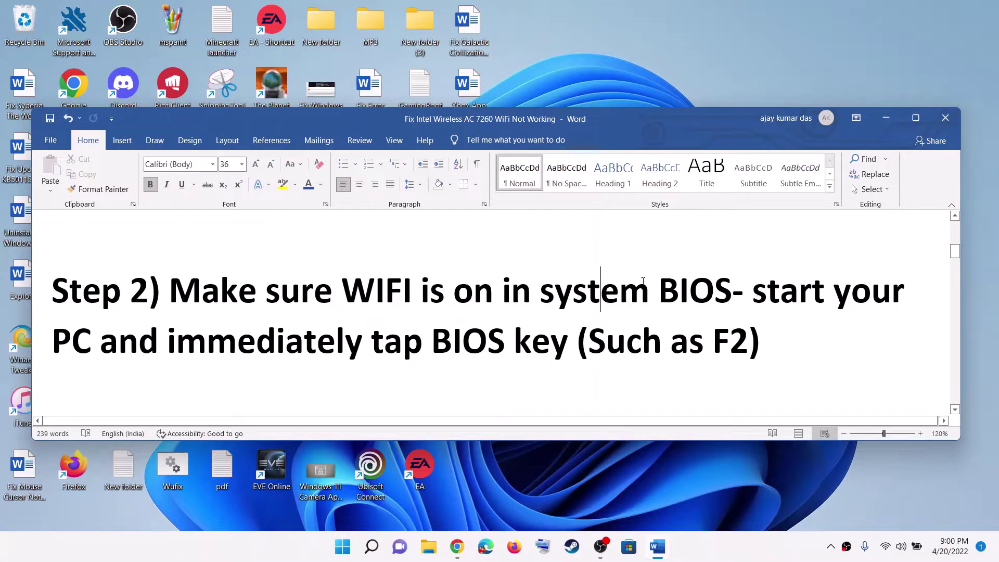
drag(389, 281, 657, 290)
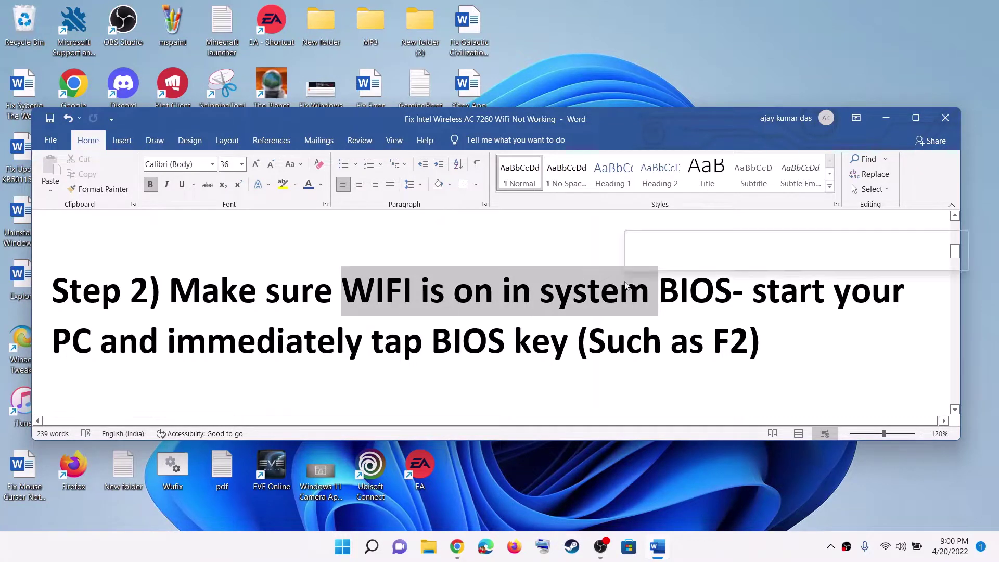
click(319, 344)
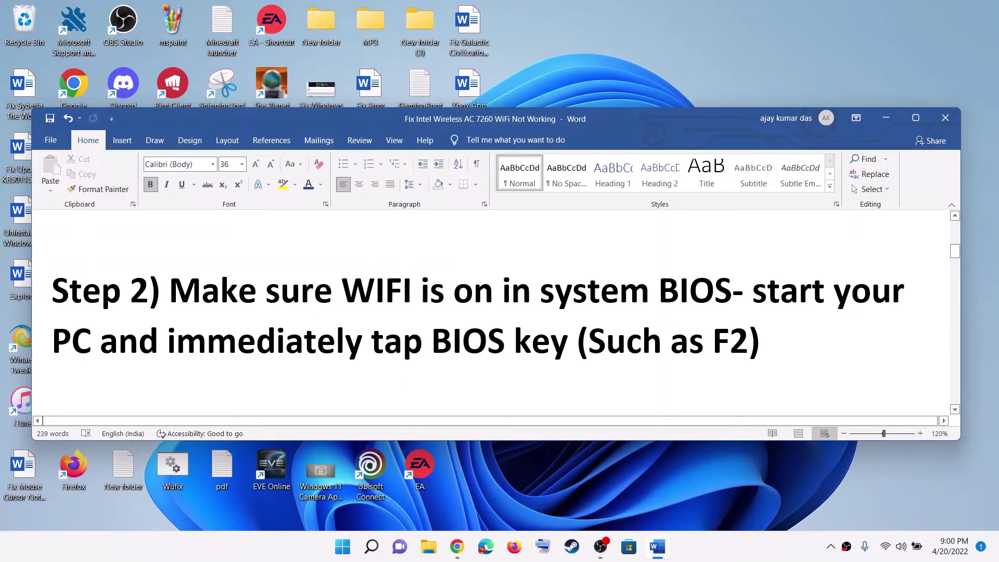
drag(589, 340, 730, 336)
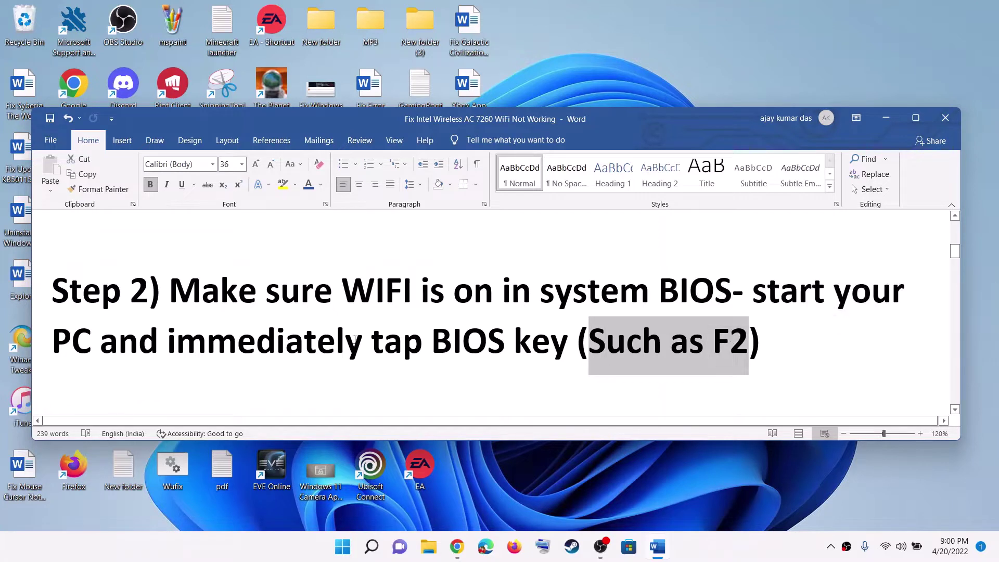
click(305, 341)
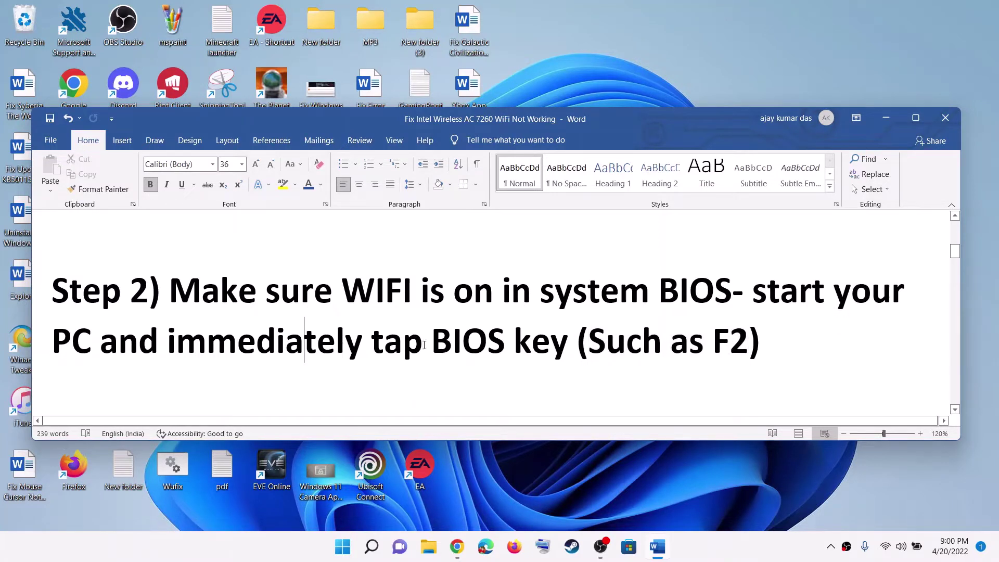
drag(424, 344, 575, 341)
drag(342, 291, 653, 293)
click(281, 293)
scroll(382, 313, down, 2)
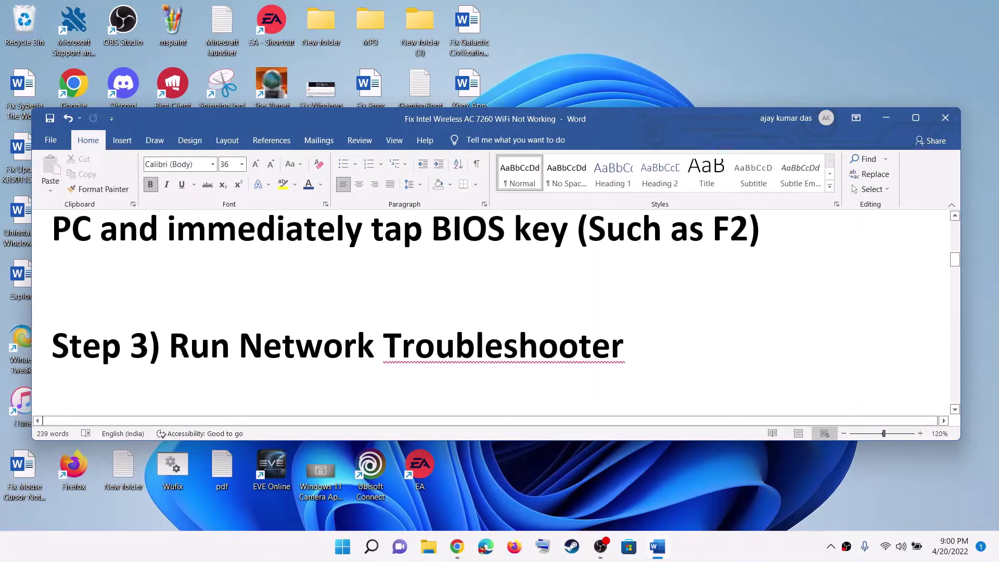
Highlight 'Run Network Troubleshooter' in Step 3, then go to Settings > System > Troubleshoot
drag(170, 346, 624, 348)
click(345, 549)
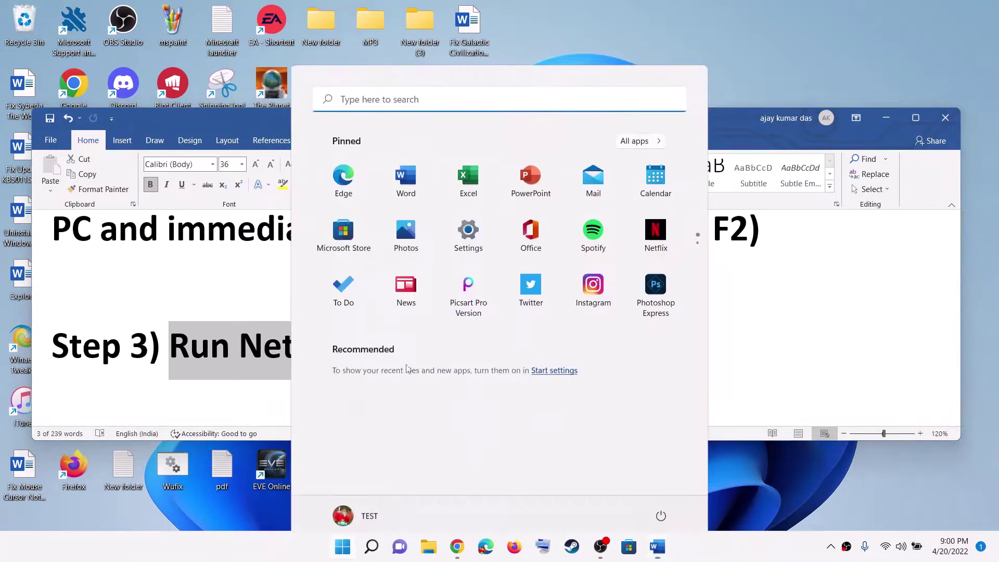
click(467, 231)
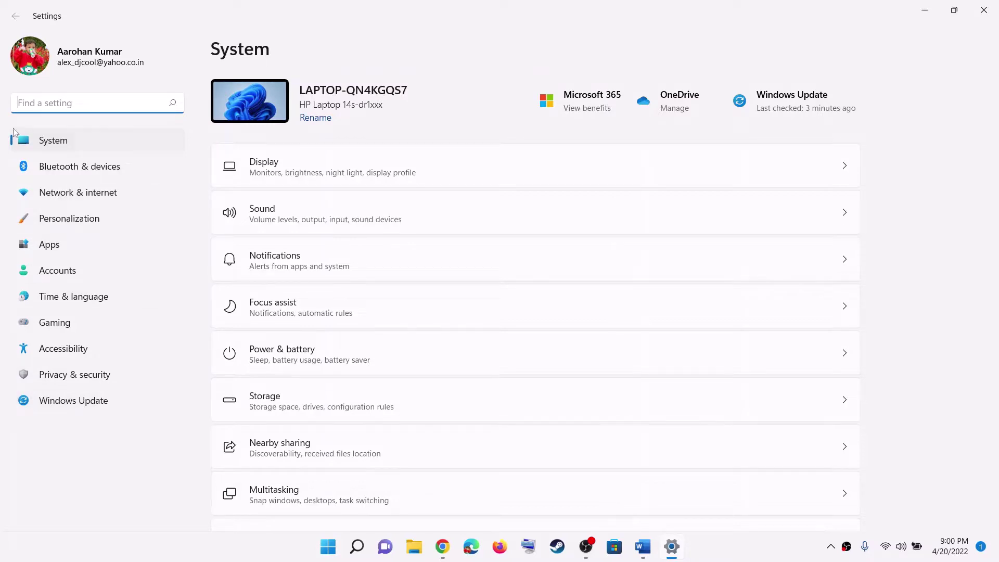
scroll(308, 333, down, 4)
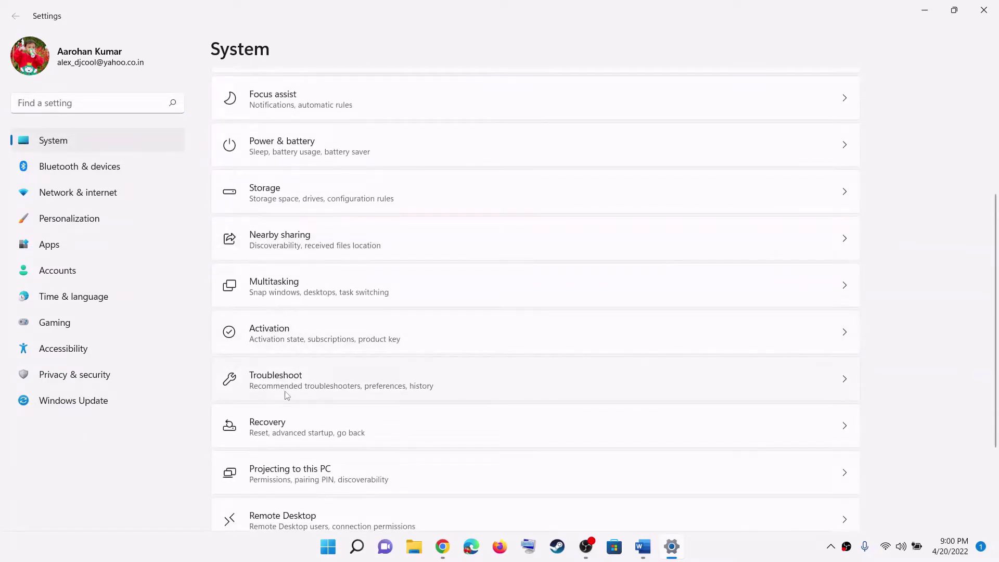
click(285, 391)
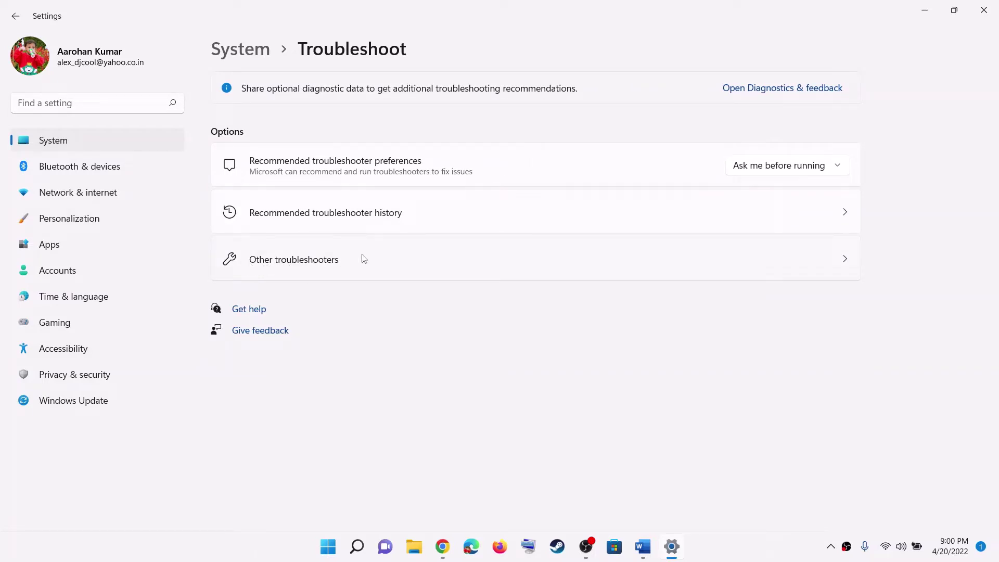
Browse the Other troubleshooters list, then minimize Settings to return to the Word guide
click(279, 268)
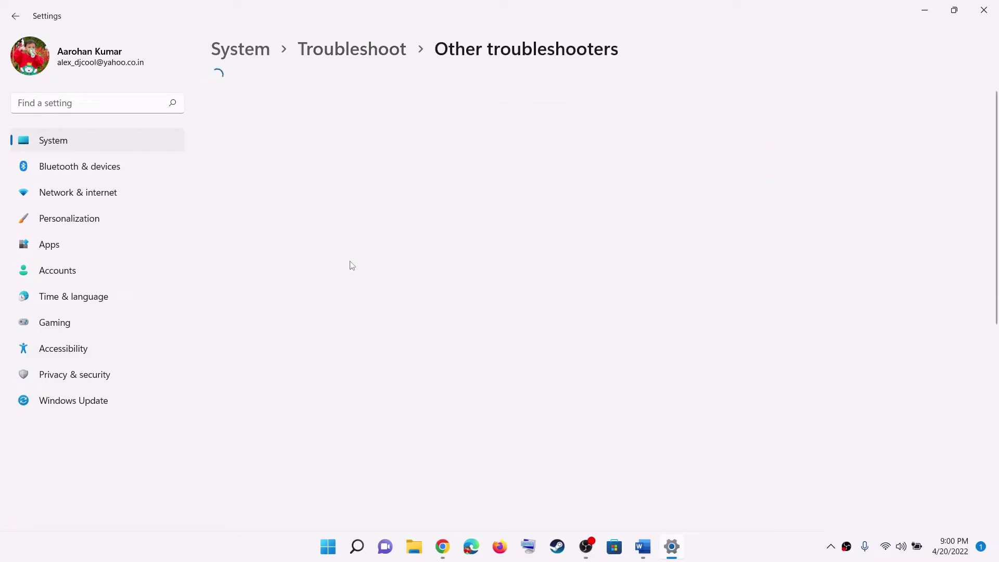
scroll(362, 351, down, 4)
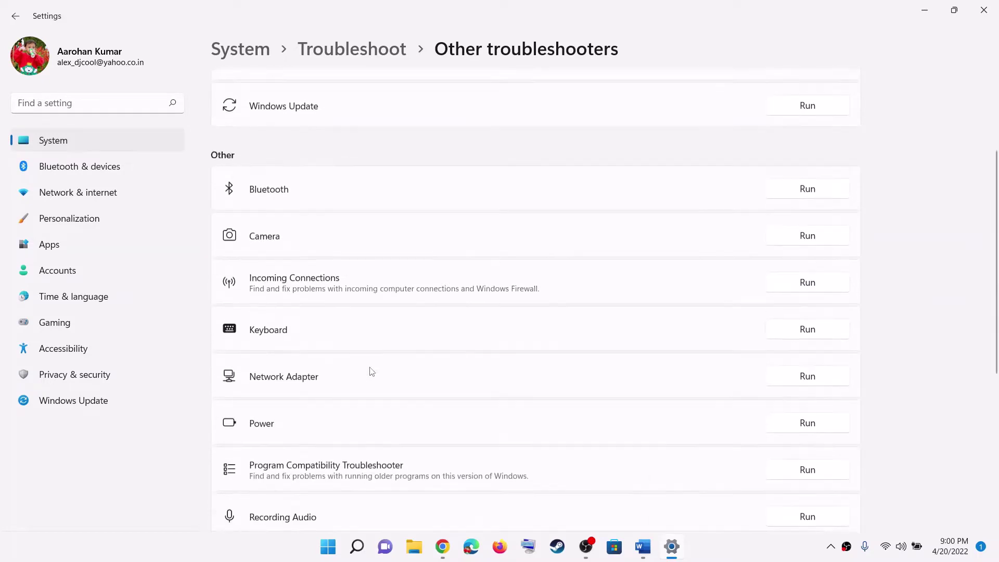
scroll(451, 381, up, 4)
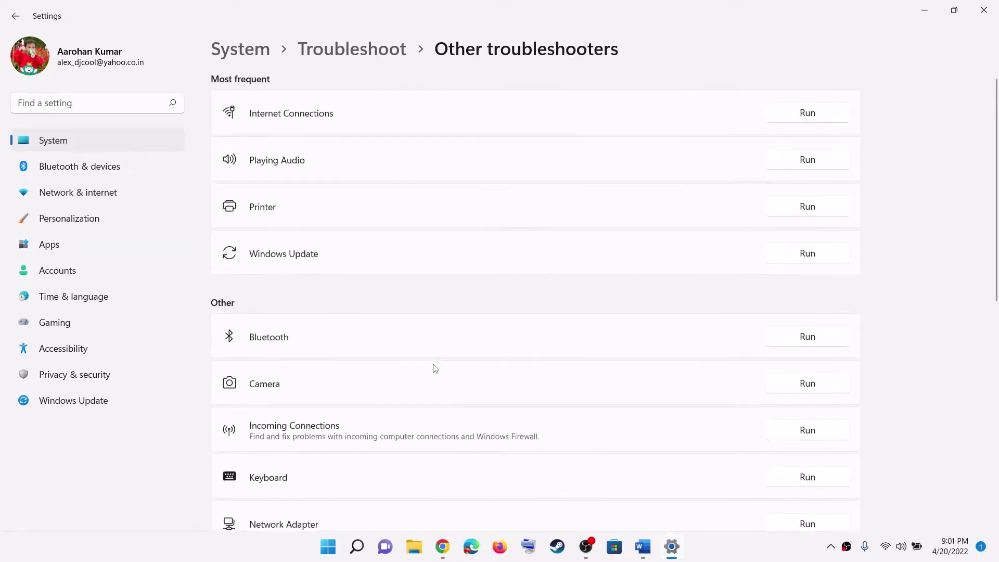
scroll(421, 366, down, 3)
scroll(334, 389, up, 3)
scroll(335, 388, down, 3)
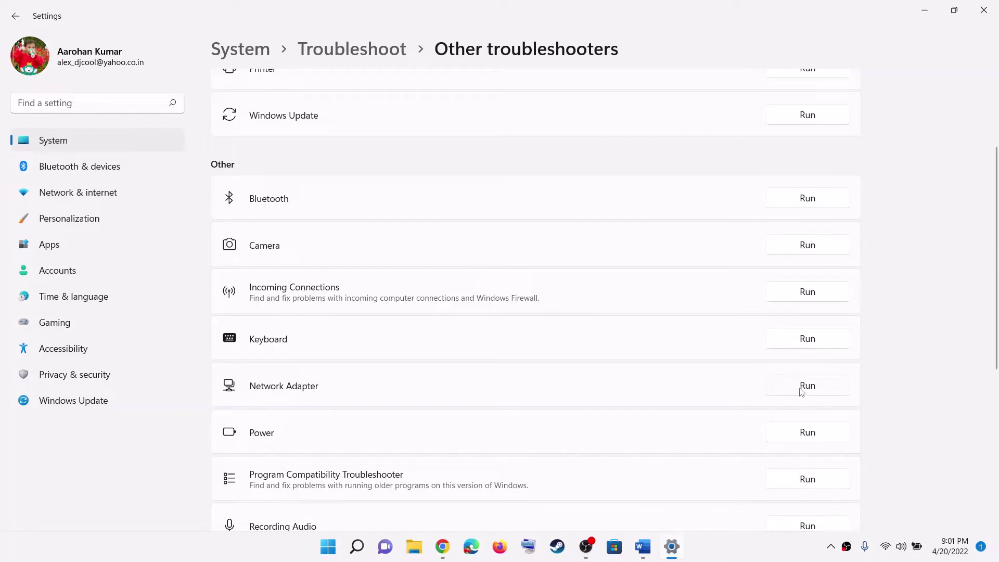
click(923, 15)
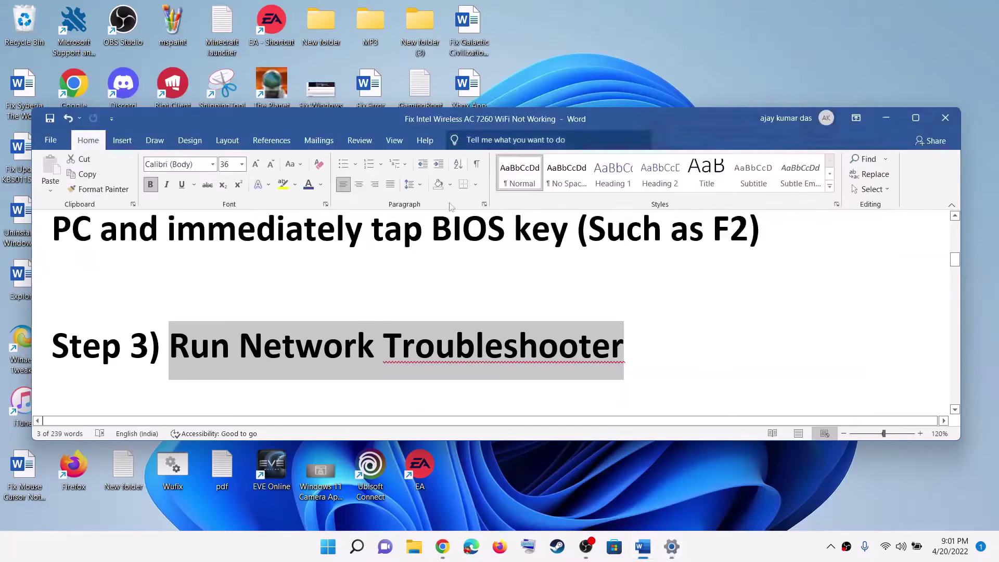
Scroll to Step 4, maximize Word, and run Command Prompt as administrator from a 'cmd' search
scroll(425, 290, down, 5)
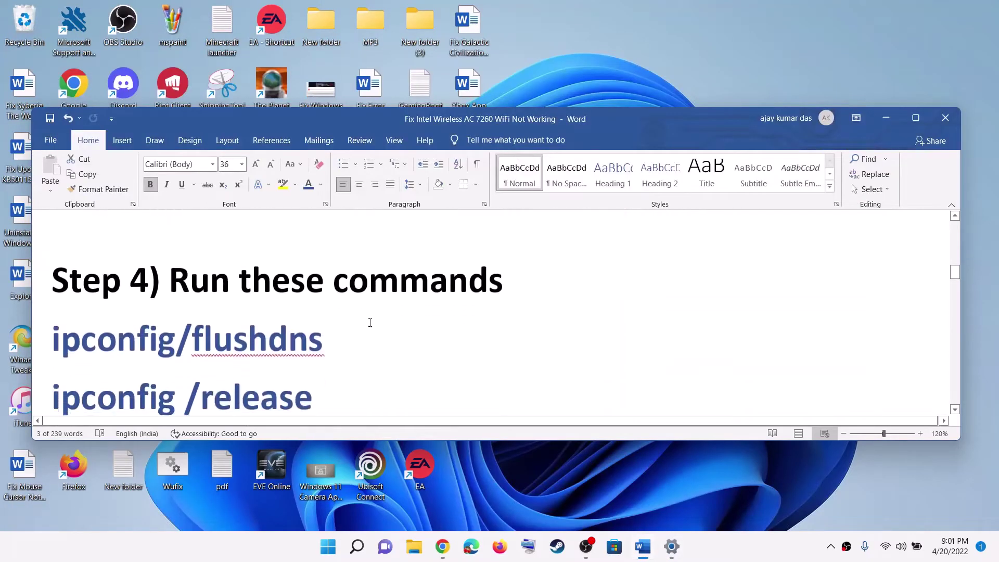
click(916, 118)
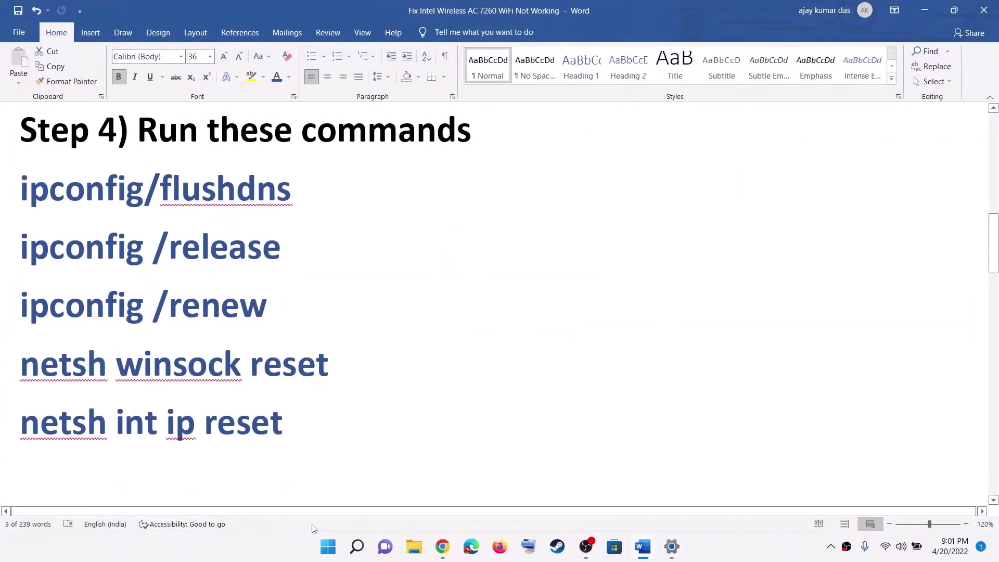
click(328, 546)
text(cmd)
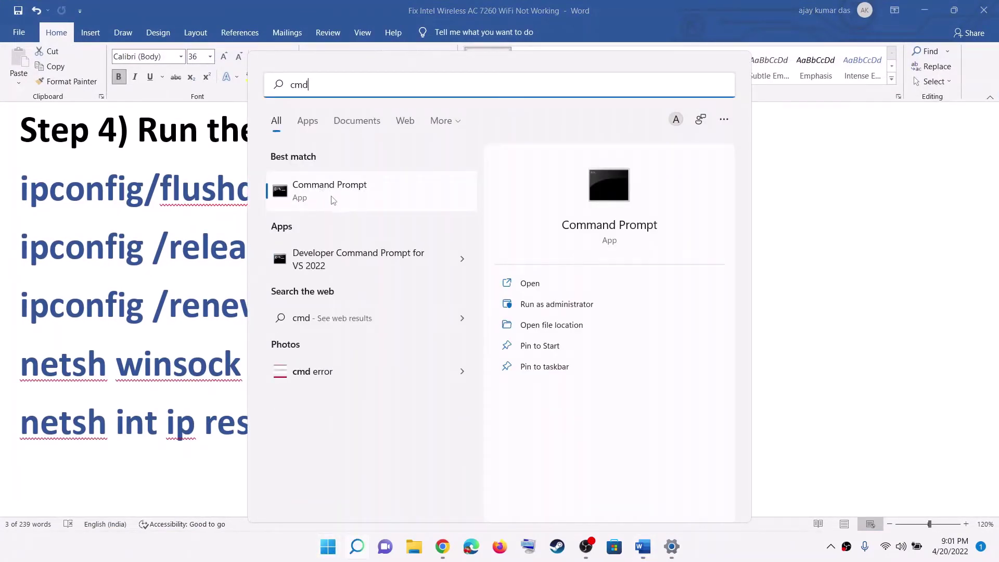
right_click(331, 197)
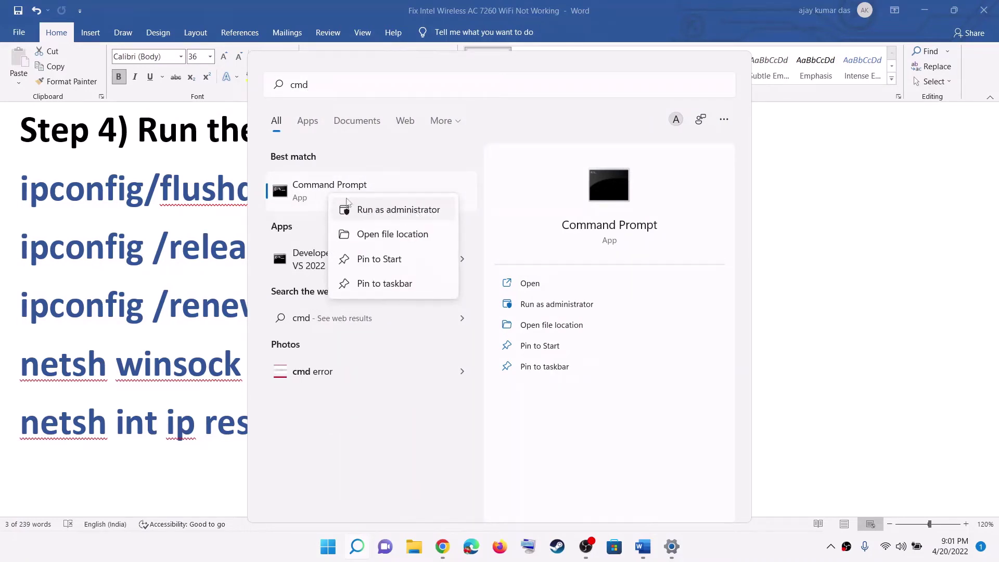
click(416, 209)
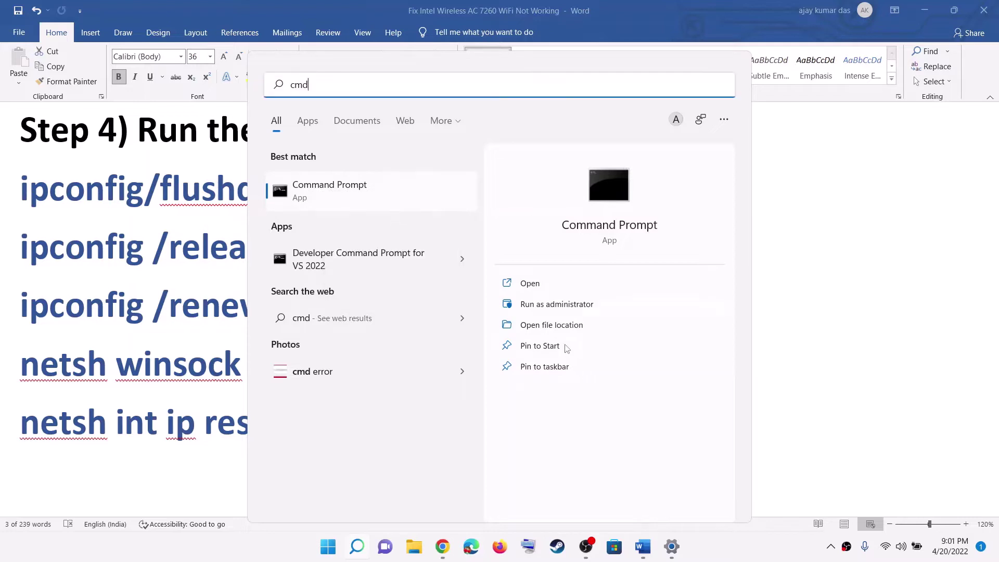
Approve admin access and run ipconfig/flushdns copied from the Word guide
click(494, 372)
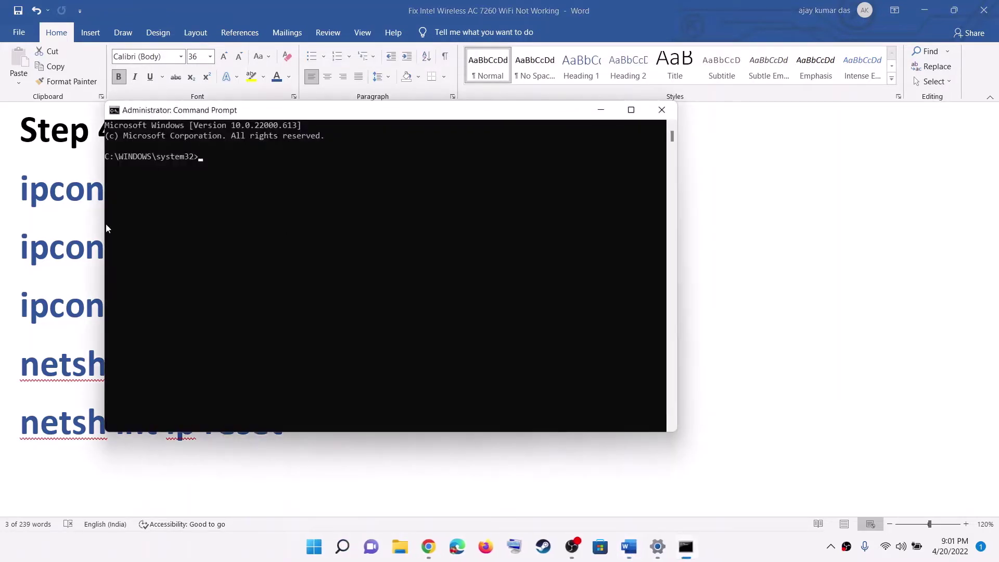
click(108, 213)
drag(296, 187, 21, 189)
key(ctrl+c)
key(alt+Tab)
key(ctrl+v)
key(Return)
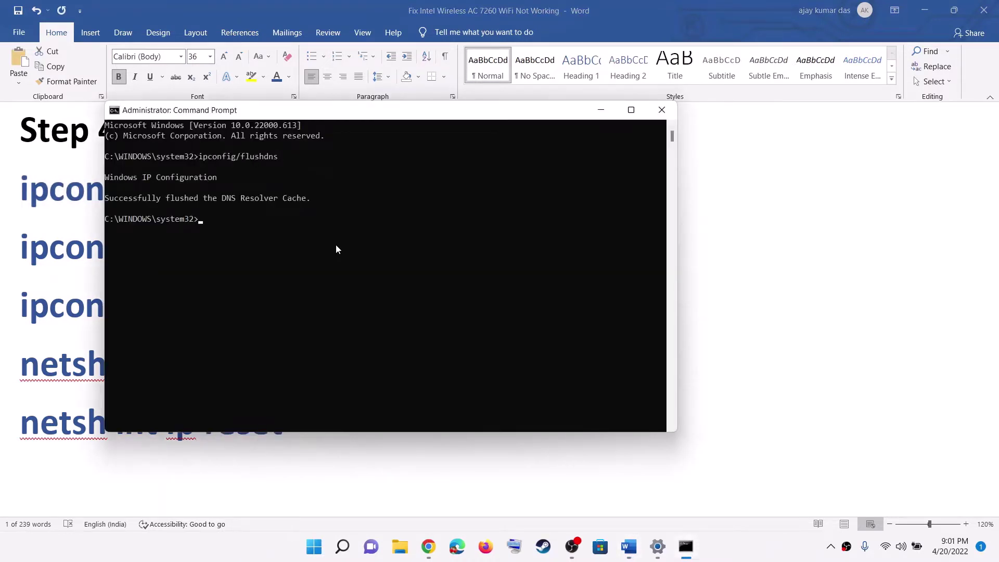
key(alt+Tab)
Copy ipconfig /release from Word and run it in Command Prompt
drag(299, 248, 65, 247)
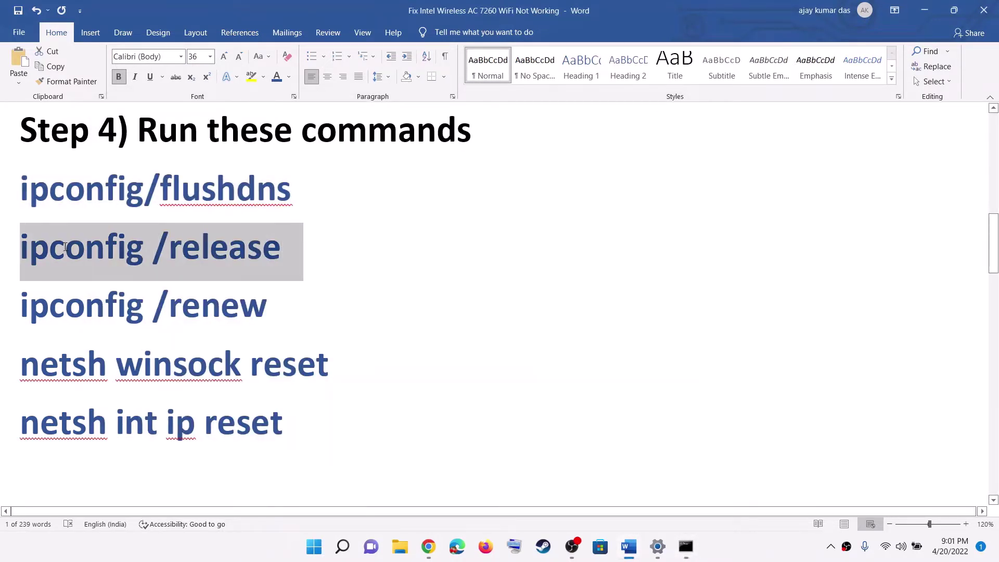
right_click(65, 247)
click(96, 270)
key(alt+Tab)
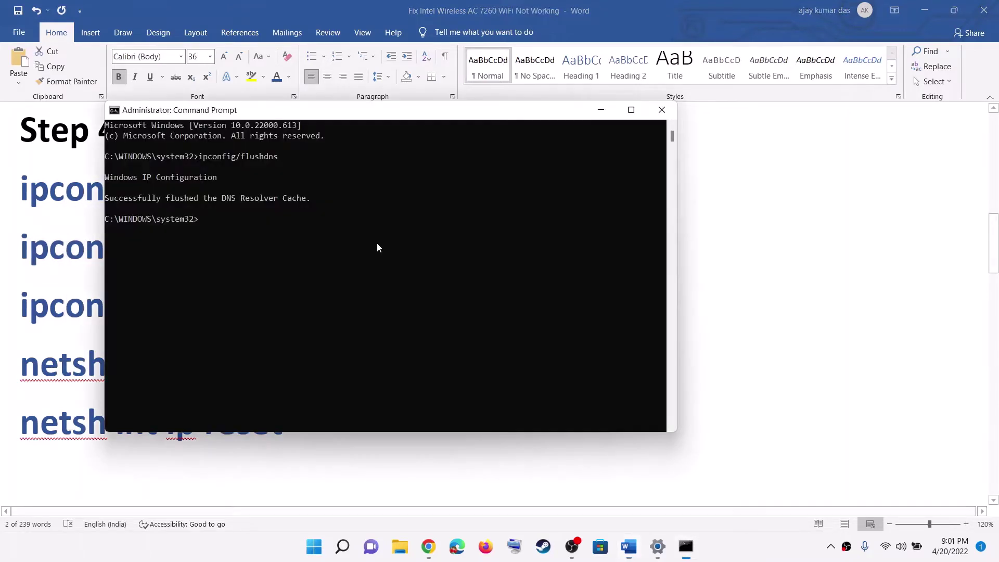
key(ctrl+v)
key(Return)
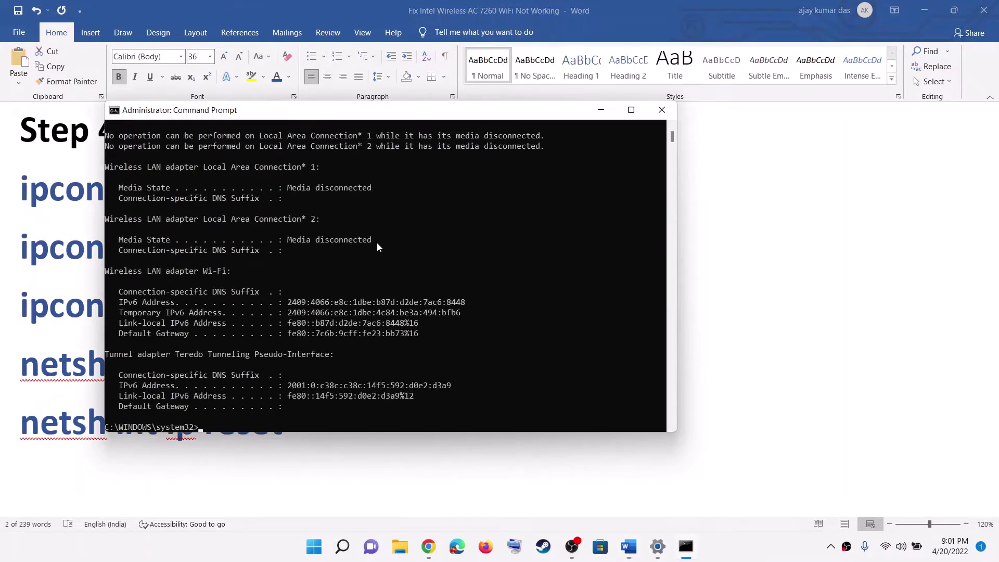
key(alt+Tab)
Copy ipconfig /renew from Word and run it in Command Prompt
drag(289, 309, 73, 308)
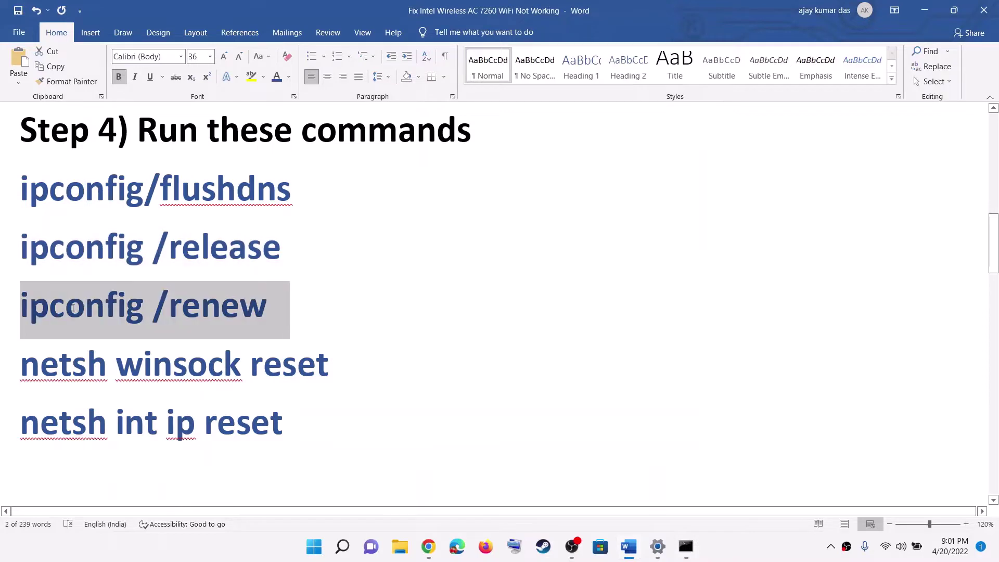
key(ctrl+c)
key(alt+Tab)
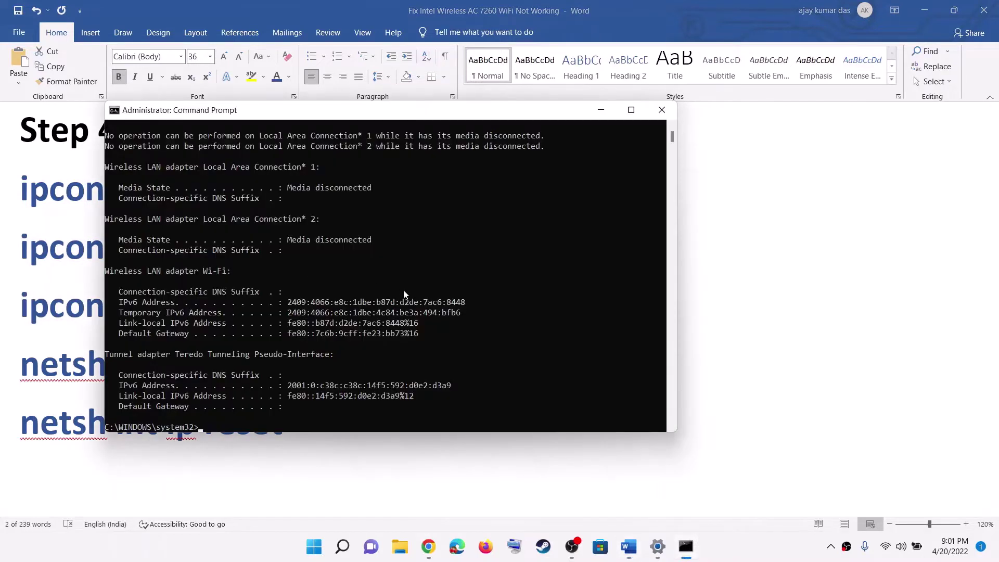
key(ctrl+v)
key(Return)
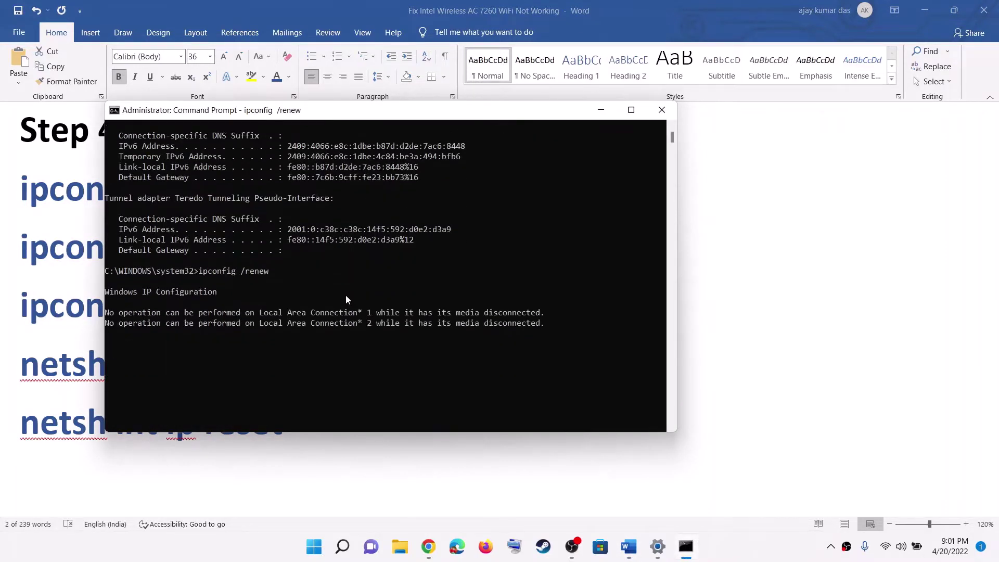
key(alt+Tab)
Copy netsh winsock reset from Word and run it in Command Prompt
drag(323, 366, 37, 379)
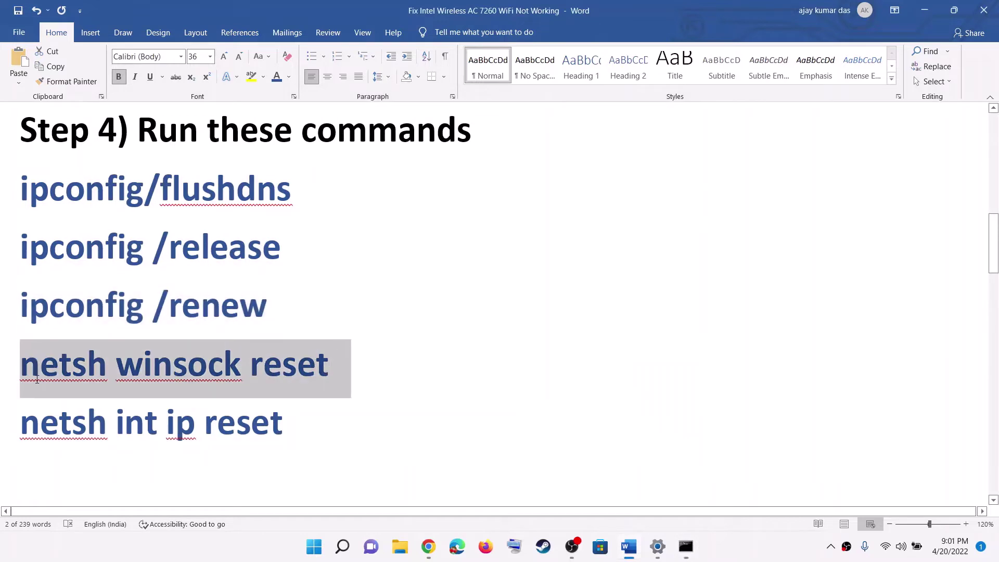
key(ctrl+c)
key(alt+Tab)
key(ctrl+v)
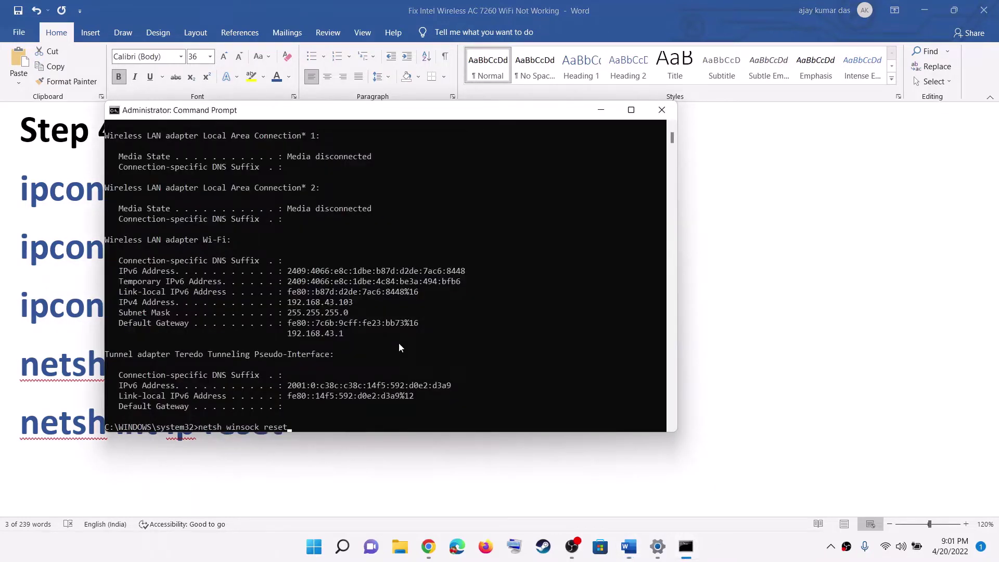
key(Return)
key(alt+Tab)
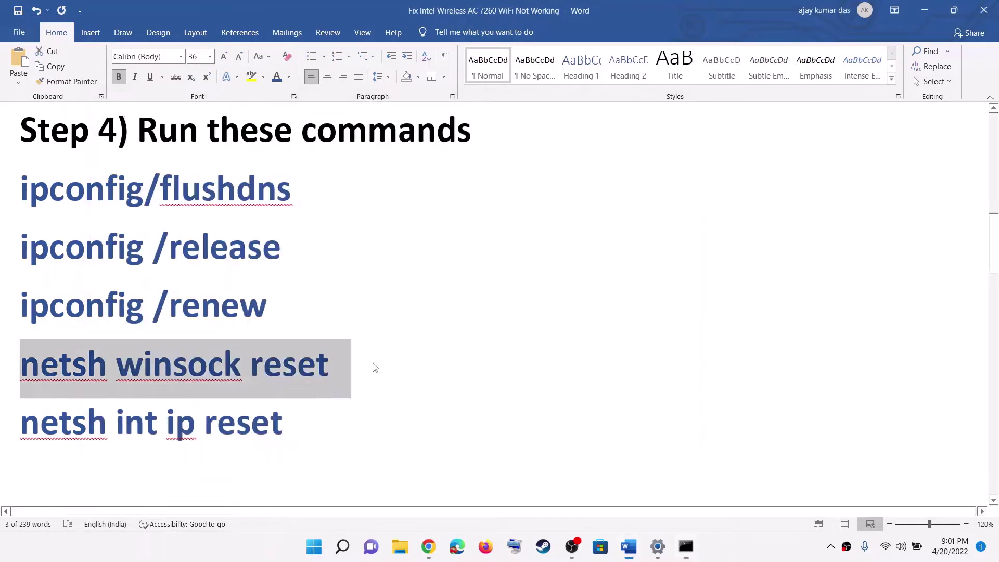
Run netsh int ip reset and mark the 'Restart the computer' notice in the output
drag(311, 419, 66, 446)
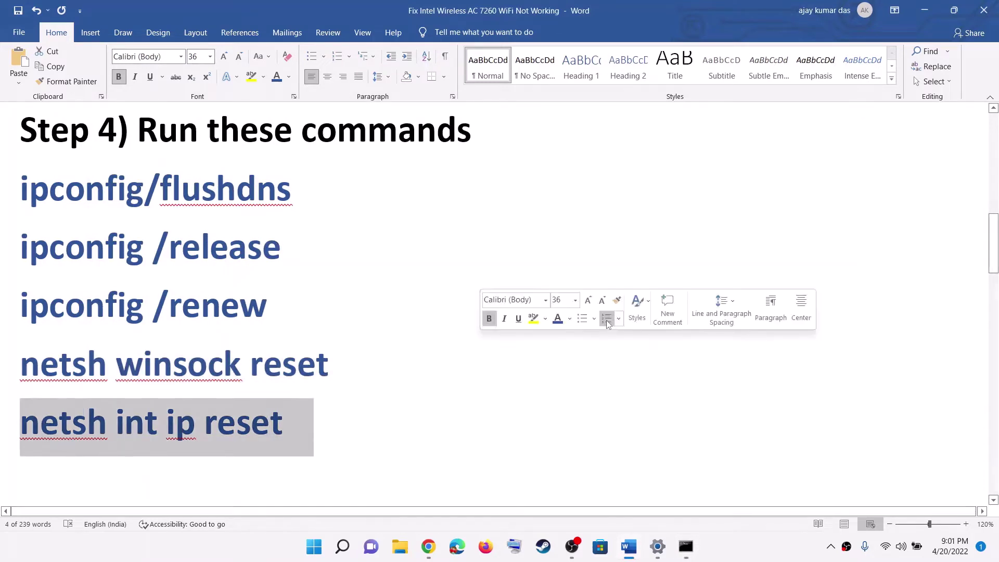
key(ctrl+c)
key(alt+Tab)
key(ctrl+v)
key(Return)
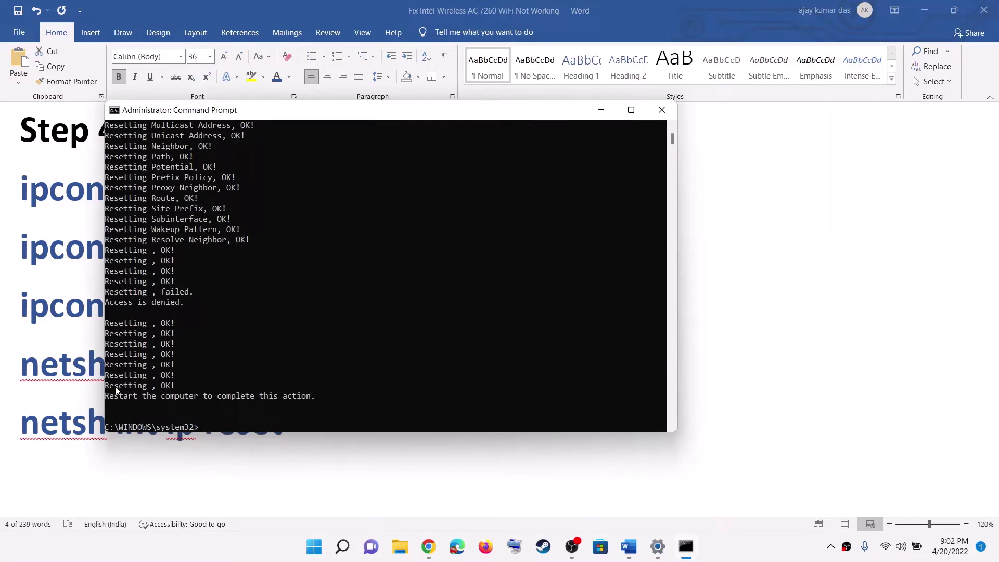
drag(115, 401, 196, 402)
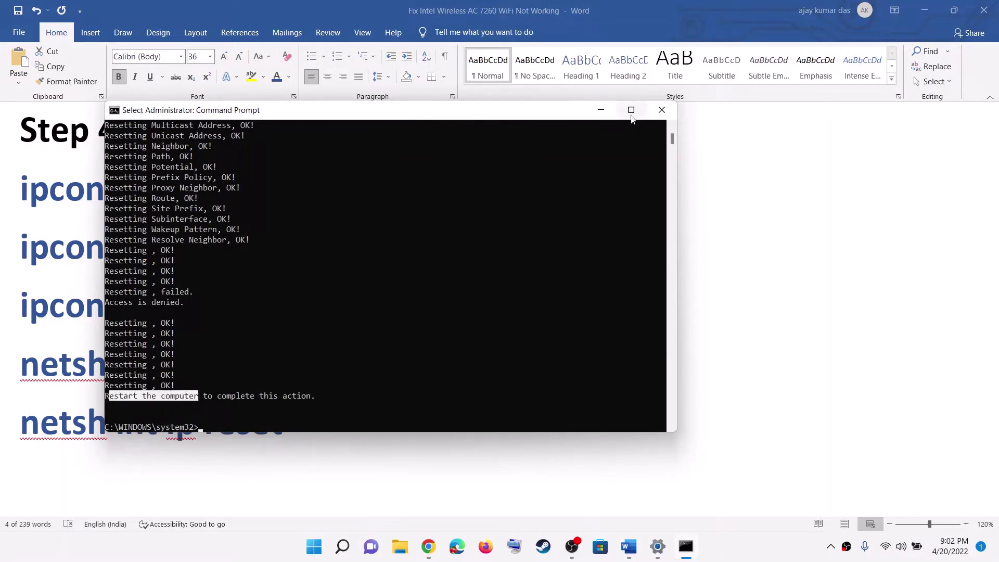
Close Command Prompt and show Start's restart options without restarting
click(648, 107)
key(super)
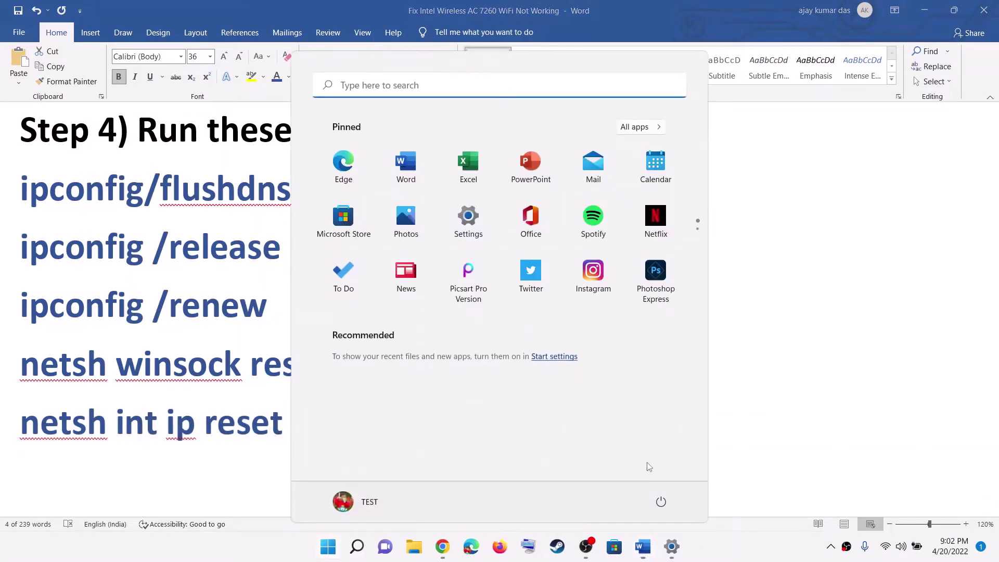
click(661, 502)
click(783, 334)
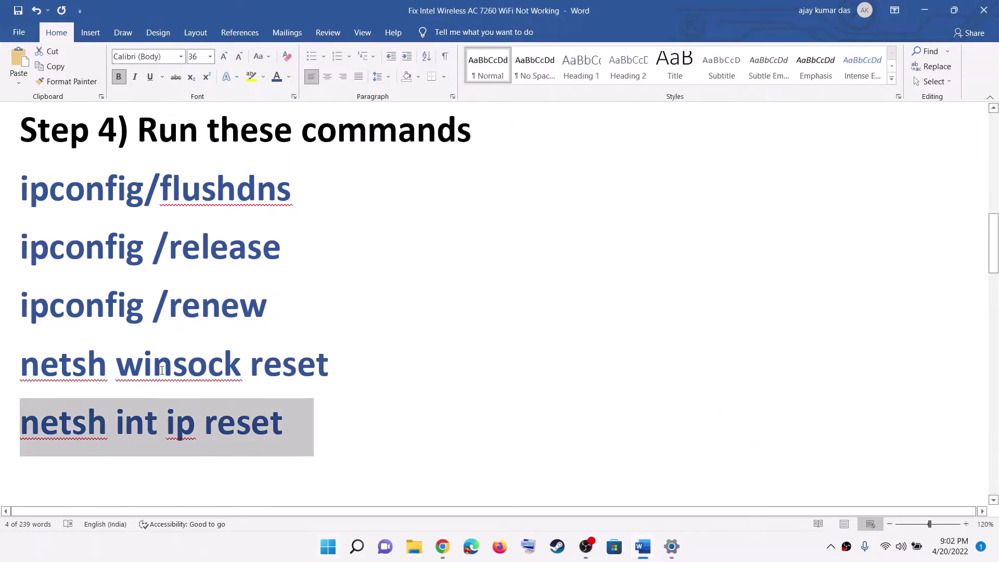
Select the Step 5 instruction, open Device Manager, and expand Network adapters
scroll(172, 368, down, 3)
scroll(189, 370, up, 1)
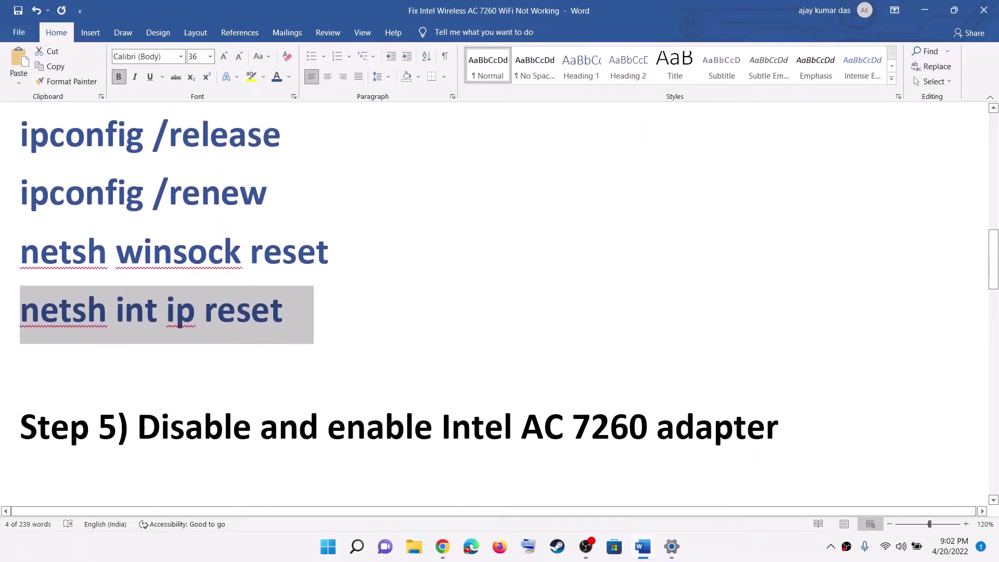
drag(136, 426, 779, 426)
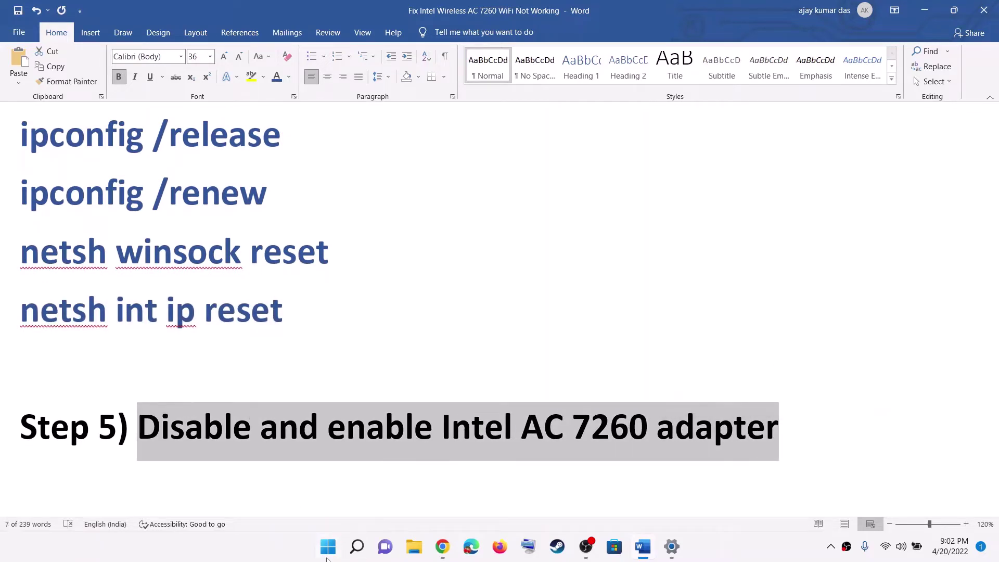
right_click(327, 556)
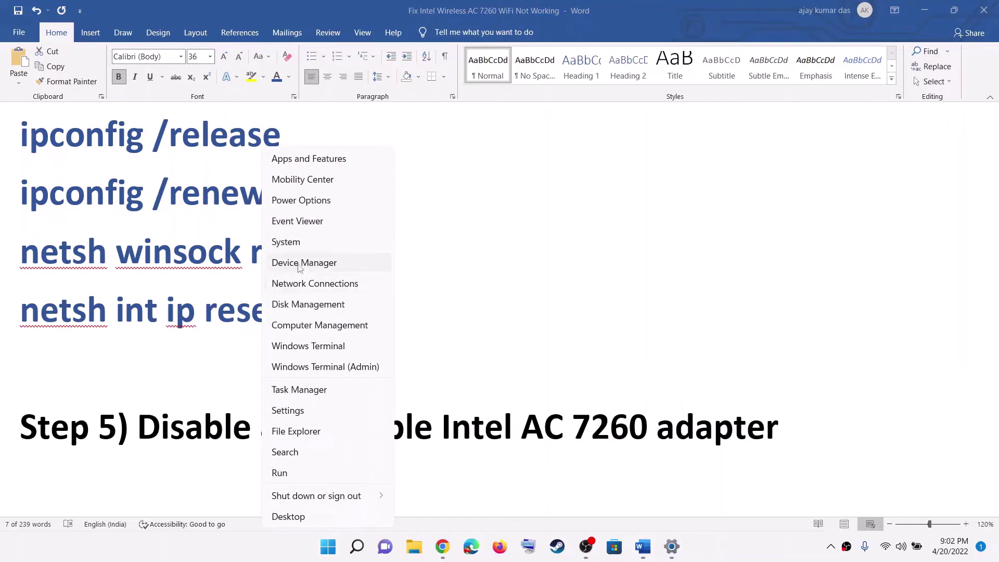
click(300, 263)
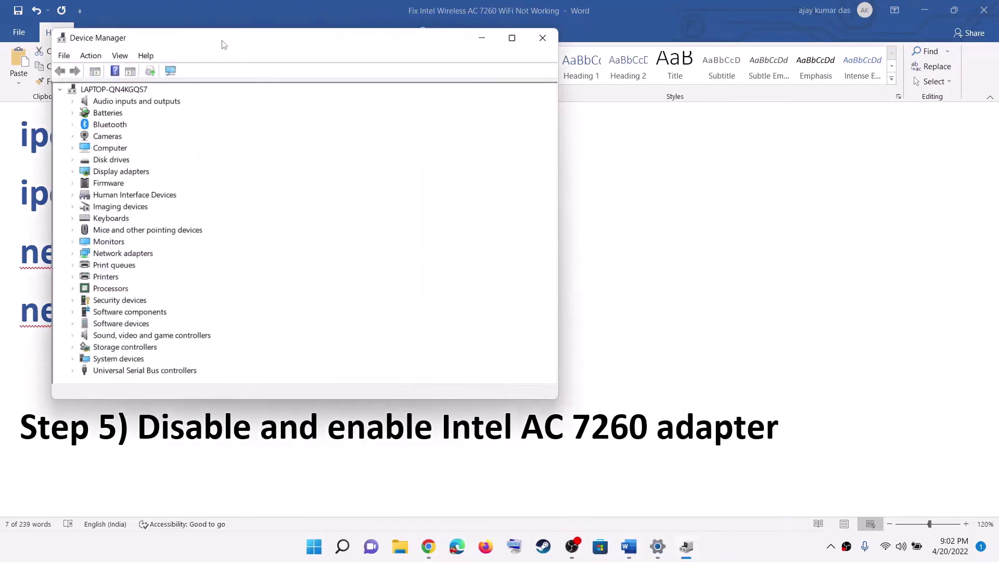
drag(223, 44, 349, 55)
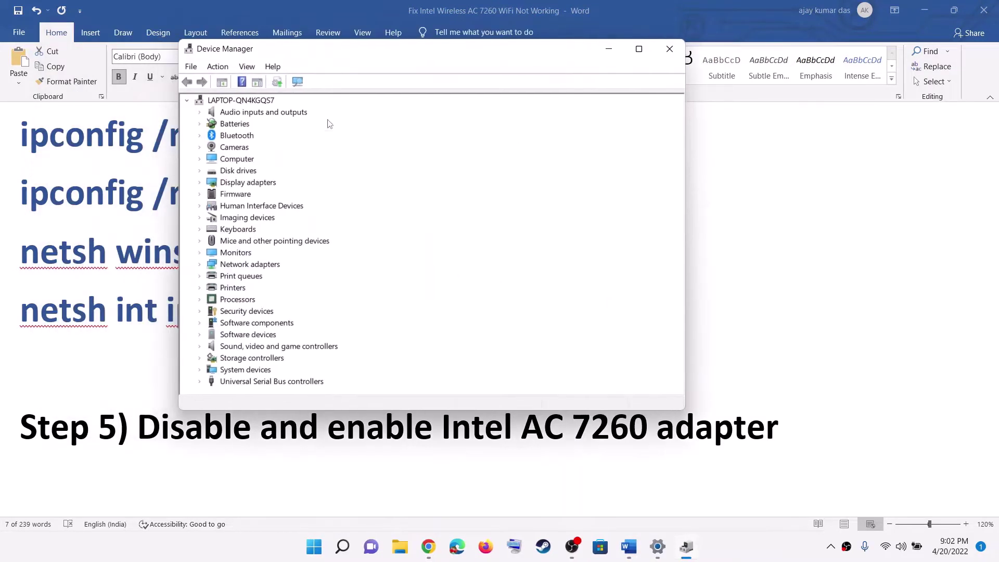
click(199, 264)
scroll(329, 246, down, 1)
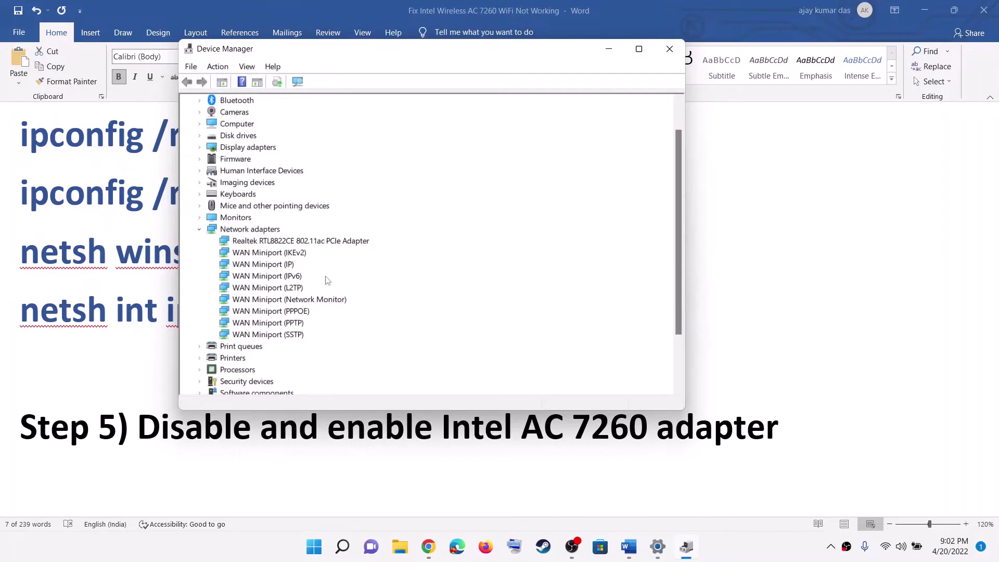
Highlight 'enable Intel AC 7260 adapter' in Step 5, then return to Device Manager
key(alt+Tab)
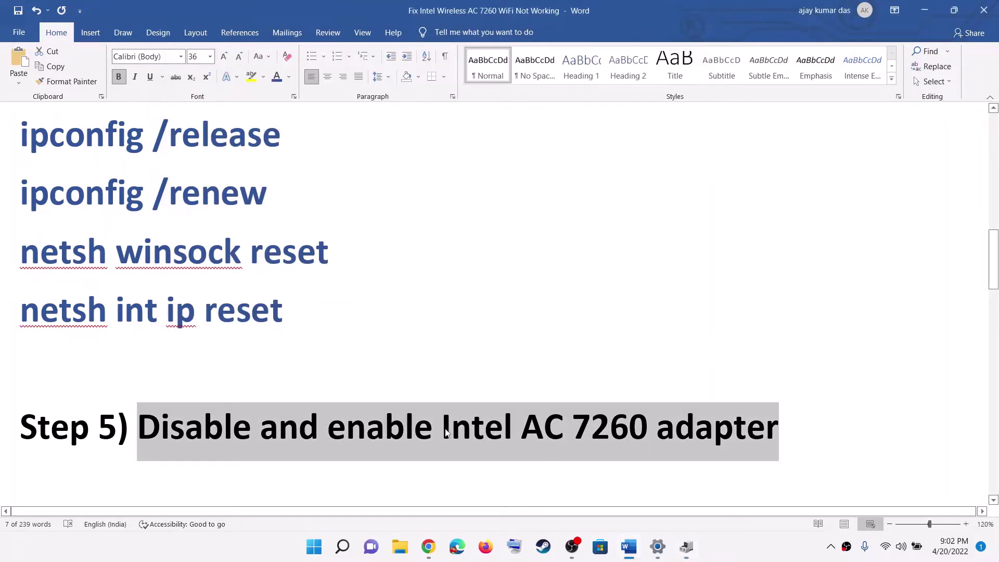
click(446, 433)
drag(329, 429, 706, 437)
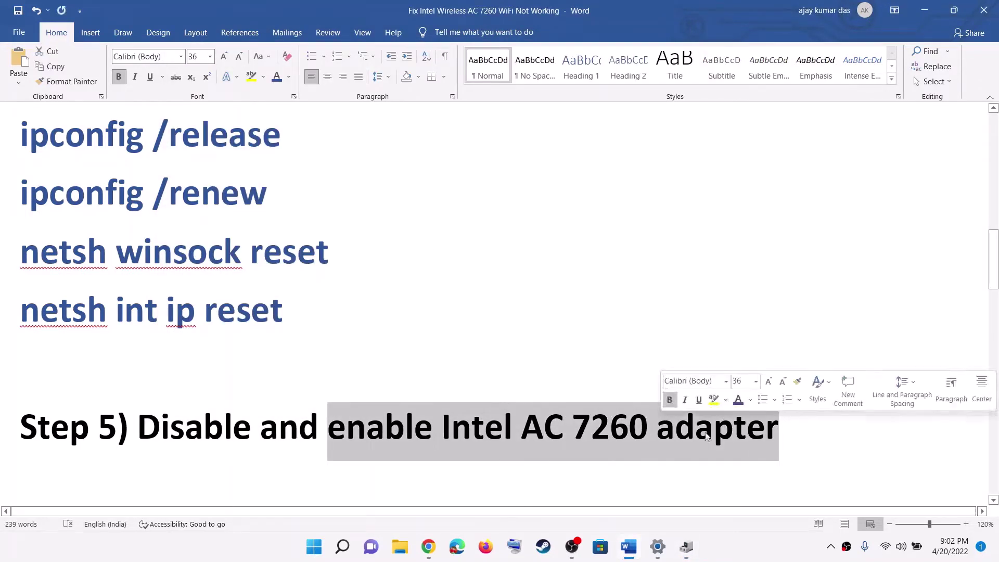
click(687, 546)
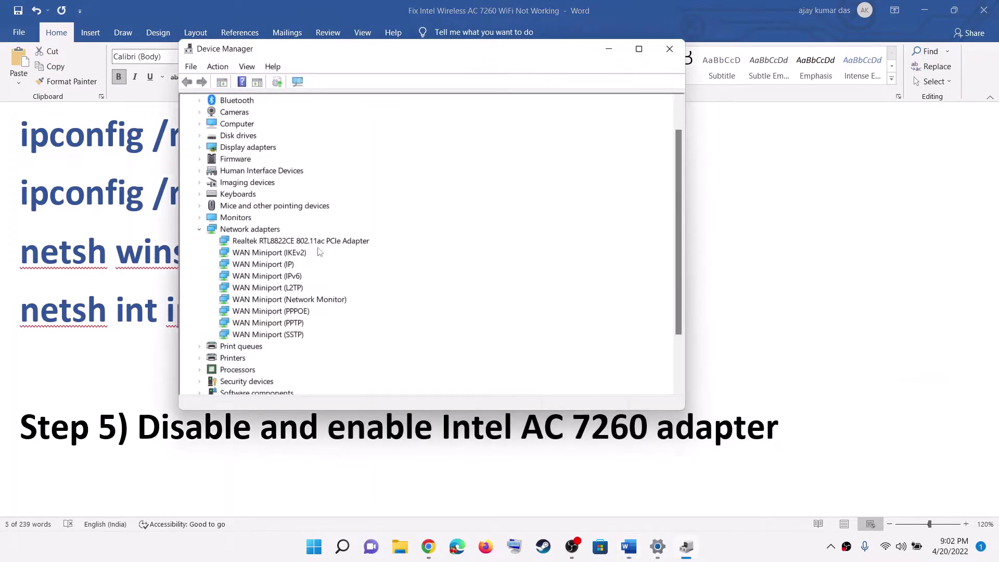
key(alt+Tab)
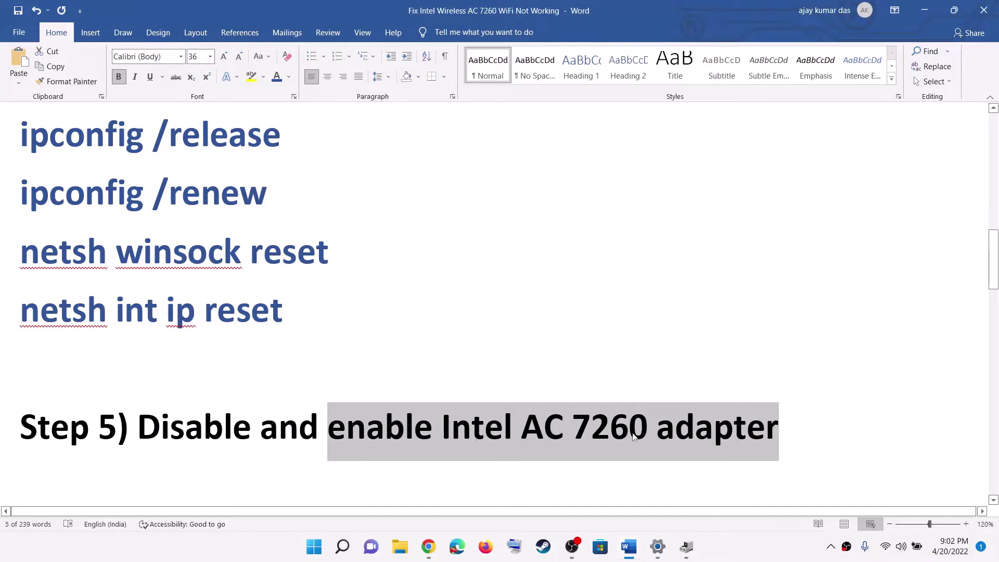
click(685, 544)
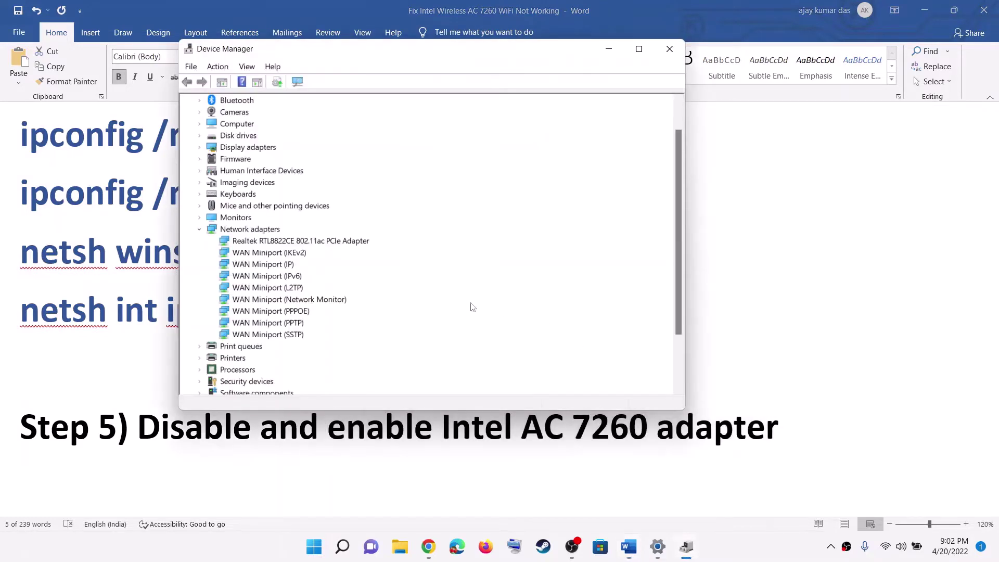
Disable the Realtek RTL8822CE wireless adapter, confirm Yes, then enable it again
right_click(312, 245)
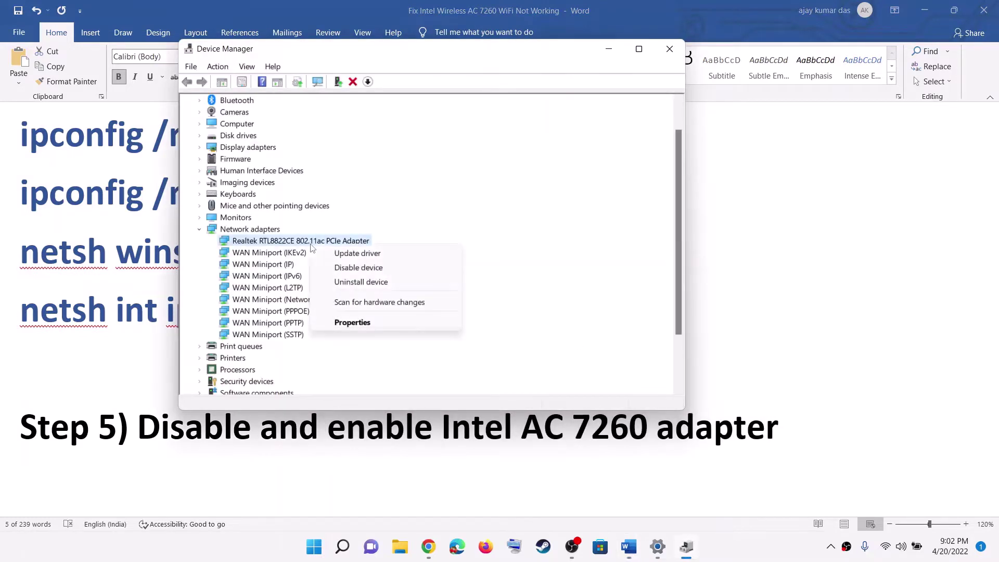
click(375, 269)
click(527, 289)
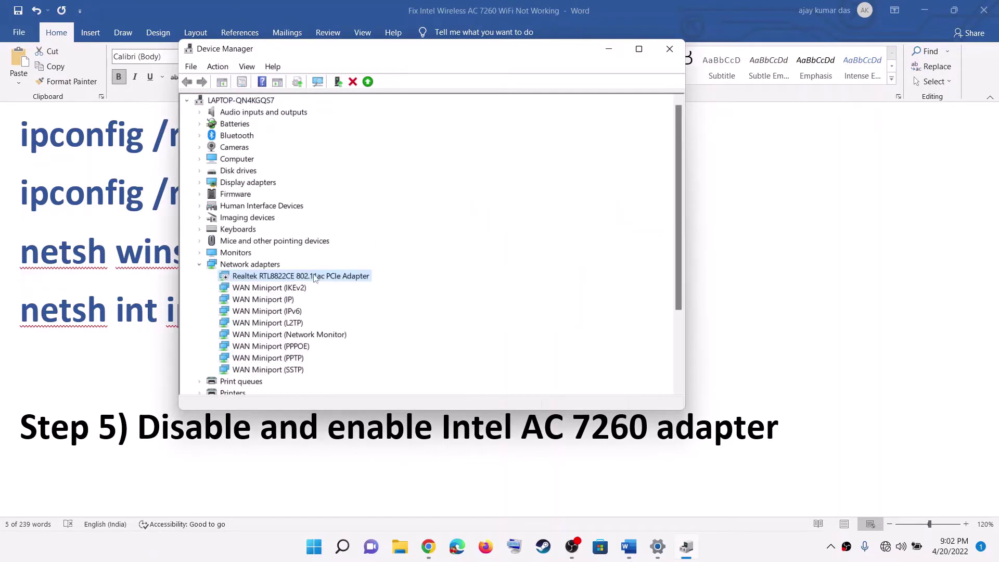
right_click(280, 276)
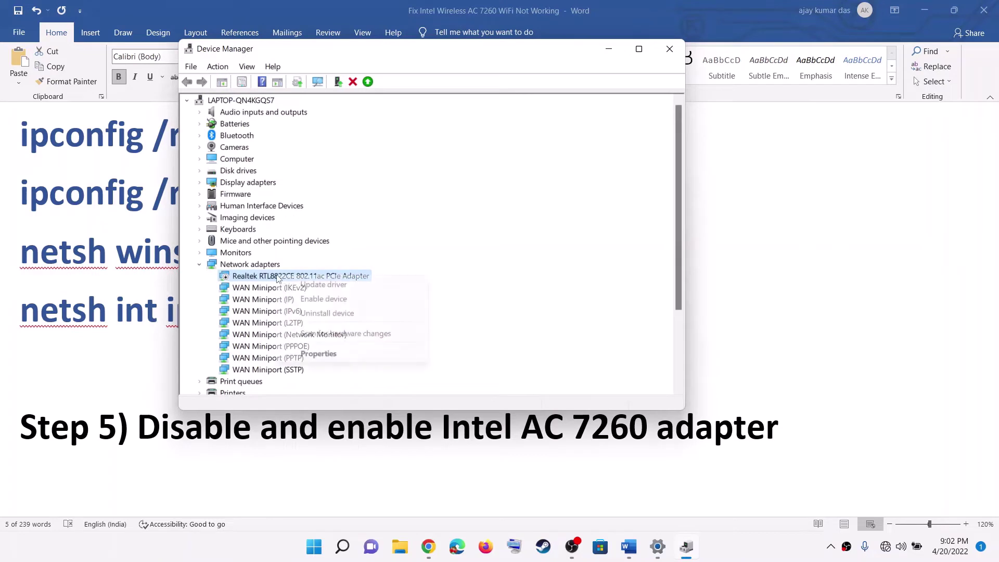
click(335, 304)
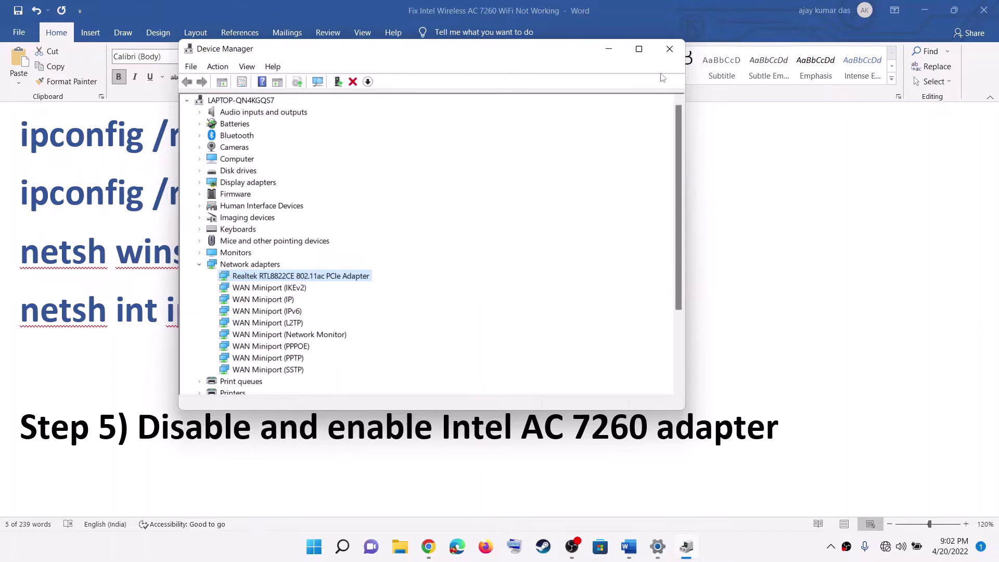
Close Device Manager, check the Wi‑Fi network list, and scroll Word to Step 6
click(666, 55)
click(885, 547)
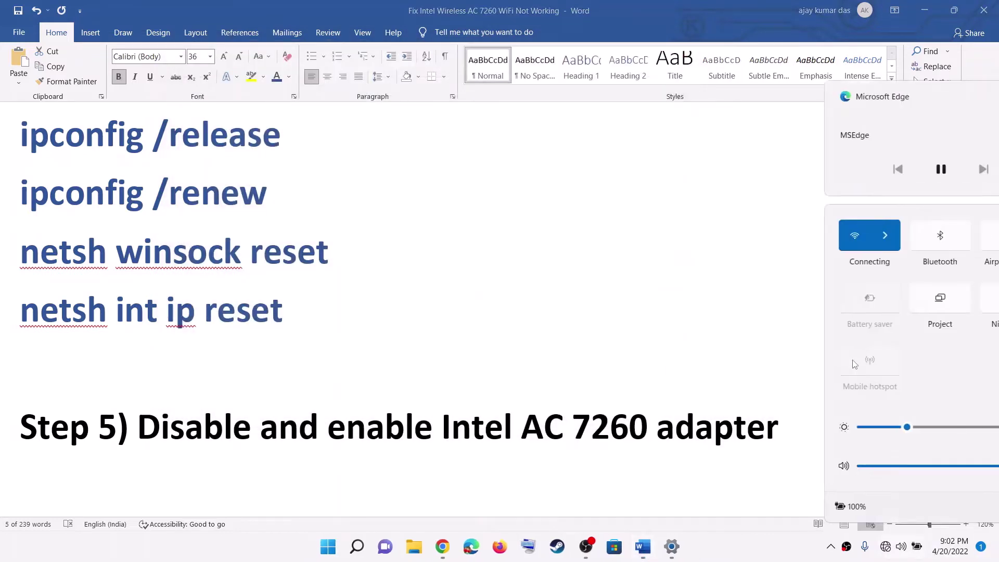
click(815, 236)
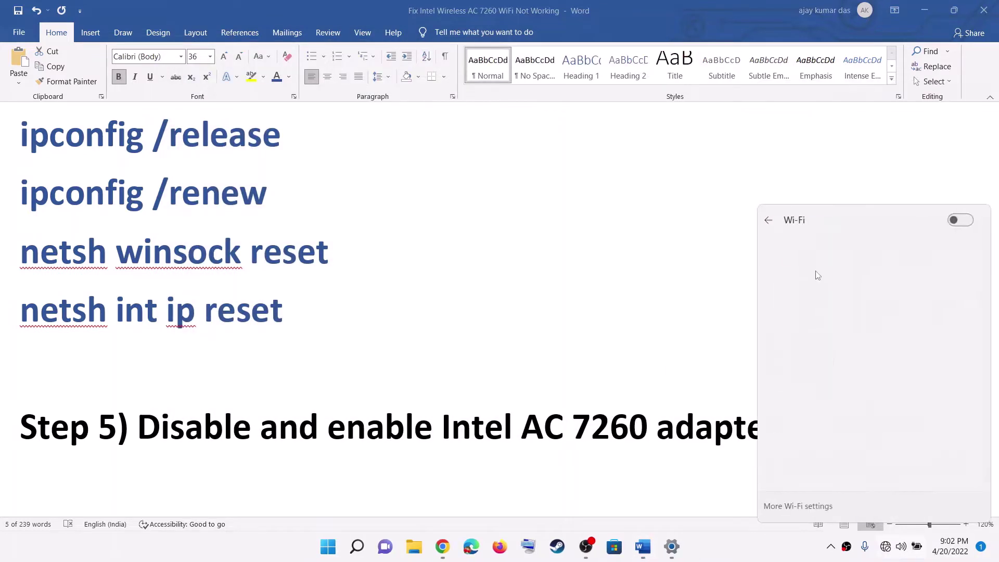
click(533, 341)
scroll(205, 391, down, 3)
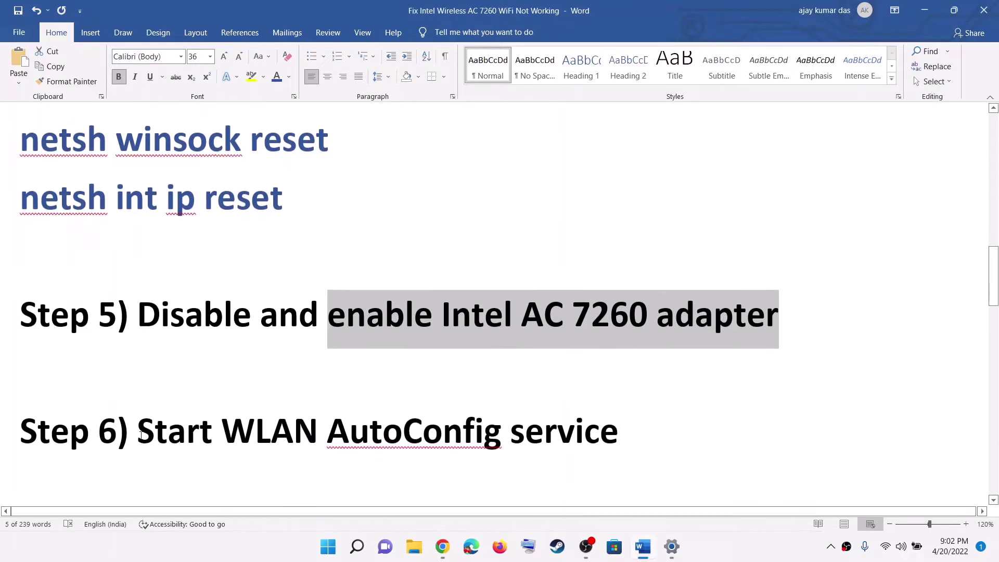
Highlight 'Start WLAN AutoConfig', open Services, and locate the WLAN AutoConfig service
drag(142, 436, 371, 450)
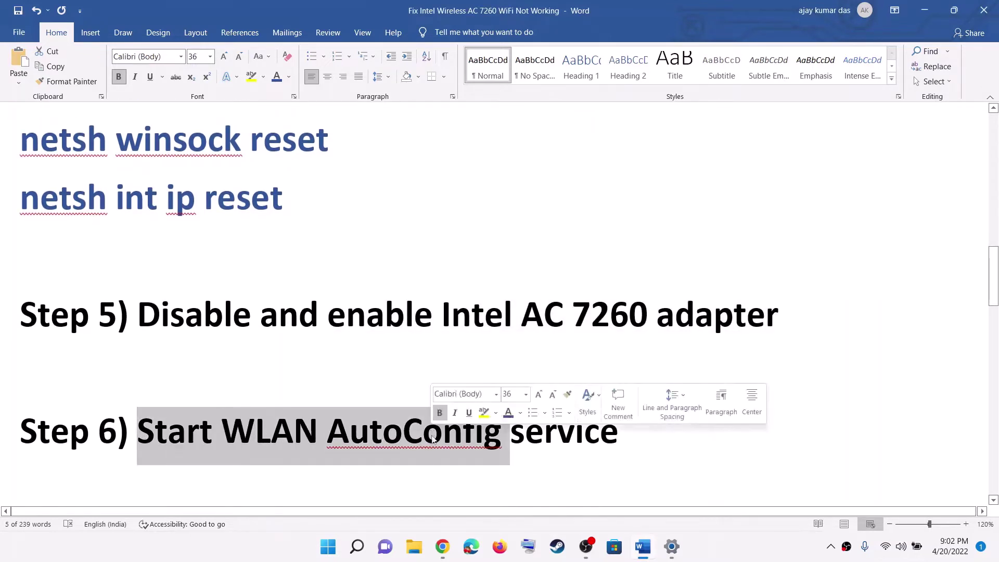
click(370, 450)
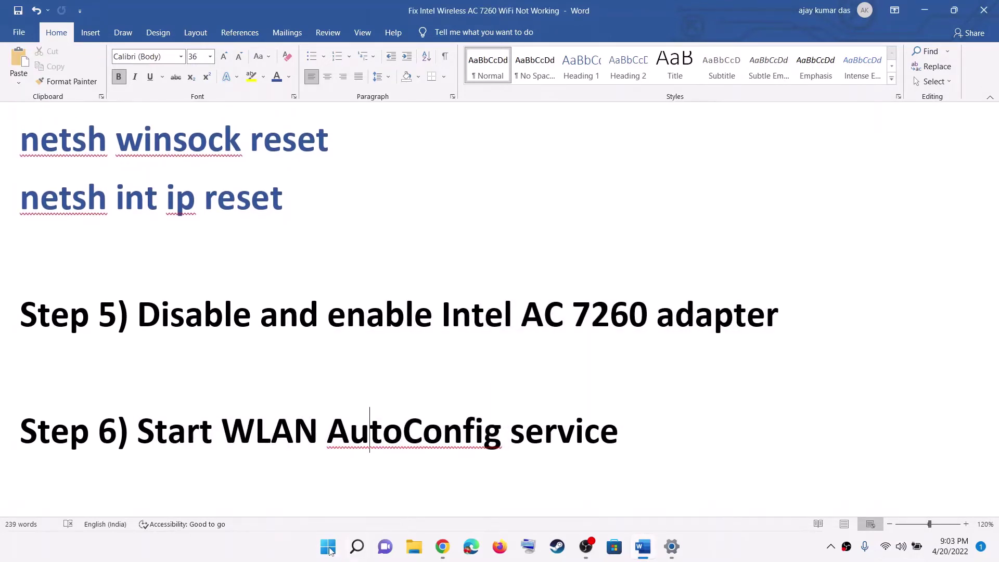
click(329, 547)
text(servi)
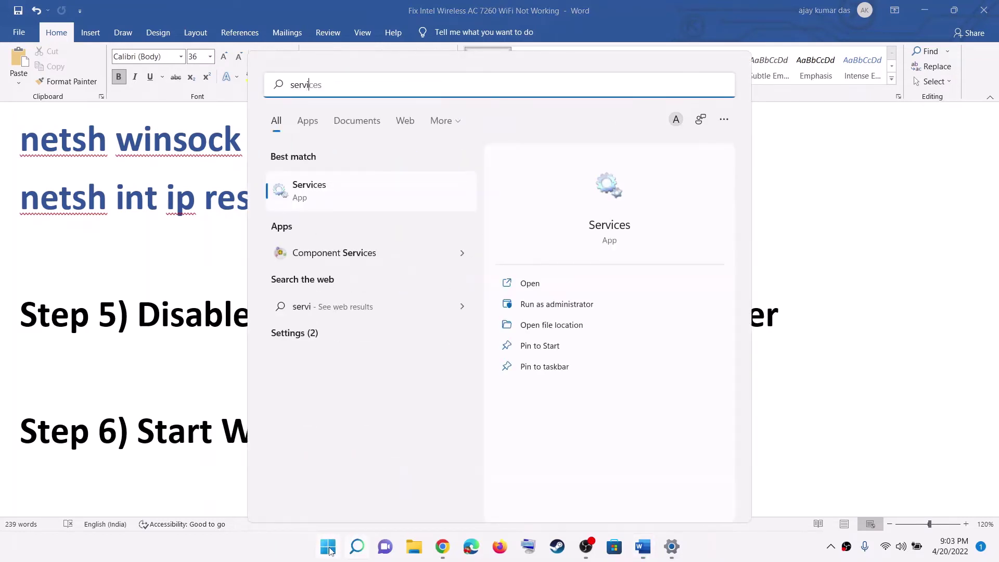
text(ces)
click(322, 193)
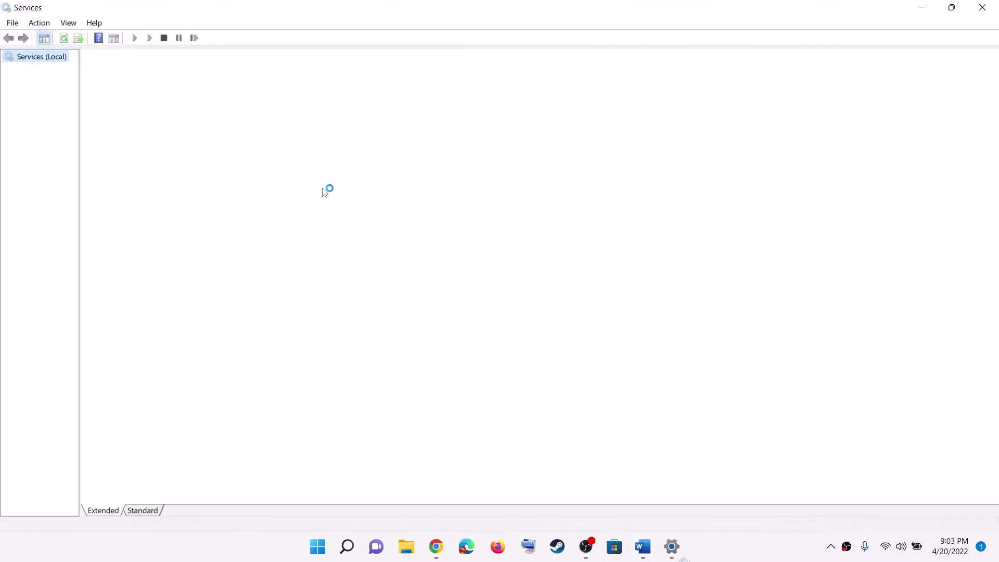
click(307, 313)
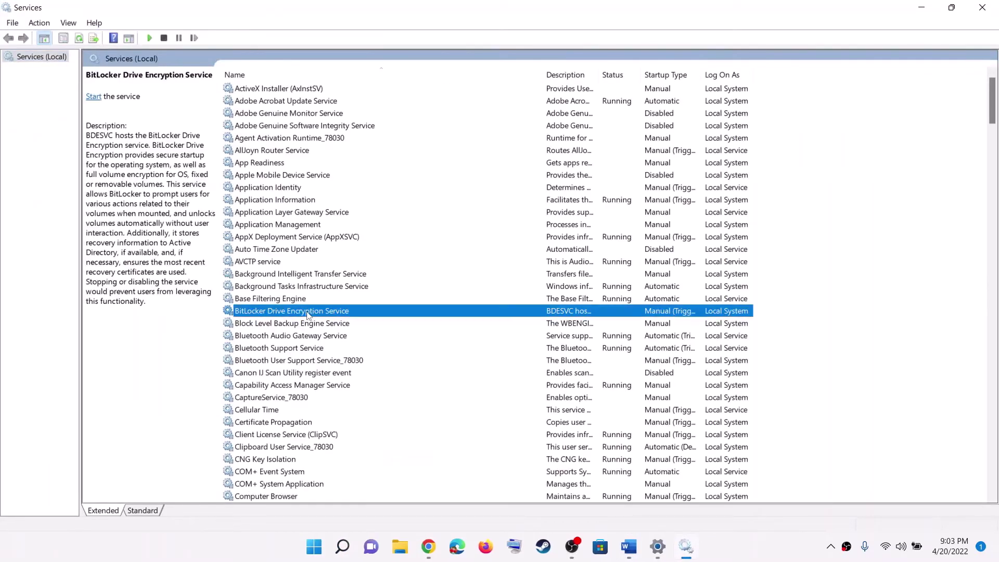
key(w)
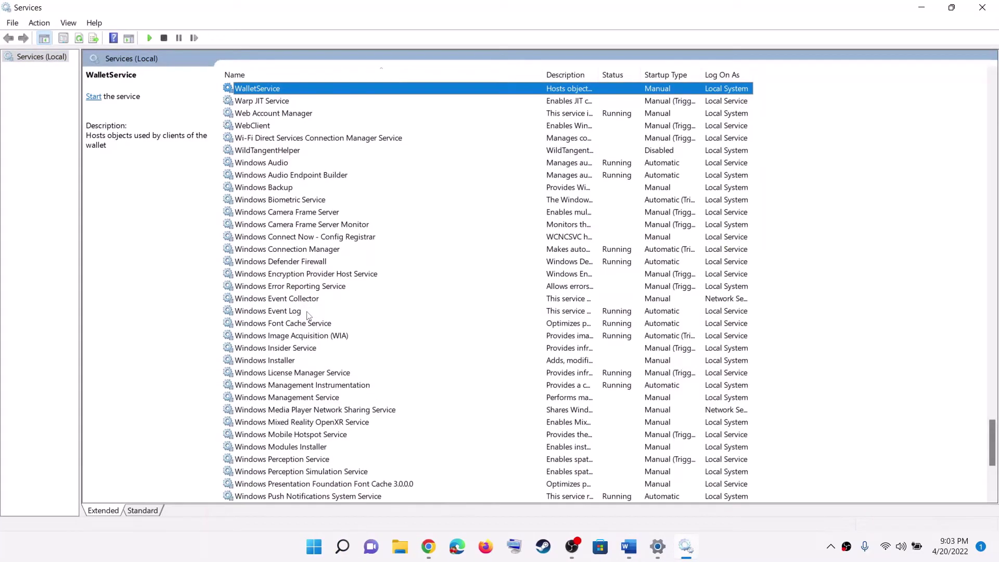
key(w)
key(l)
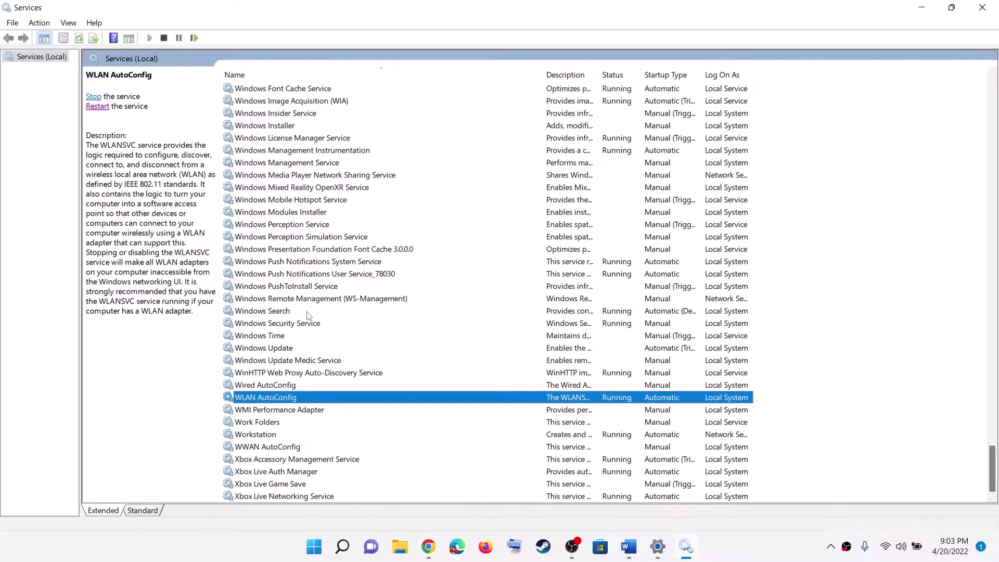
Keep WLAN AutoConfig's startup type Automatic, restart the service, and close Services
double_click(277, 398)
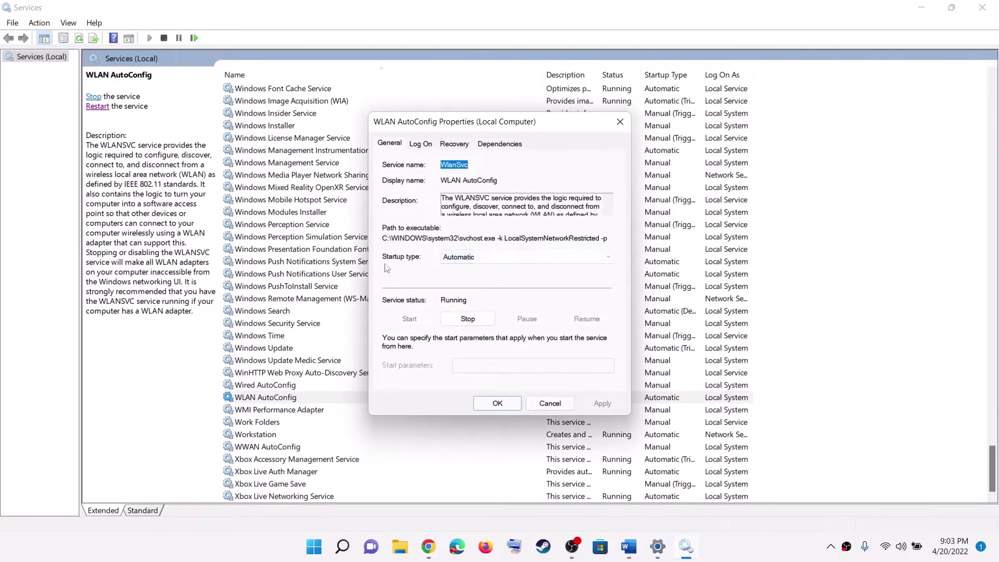
click(462, 259)
click(468, 264)
click(495, 403)
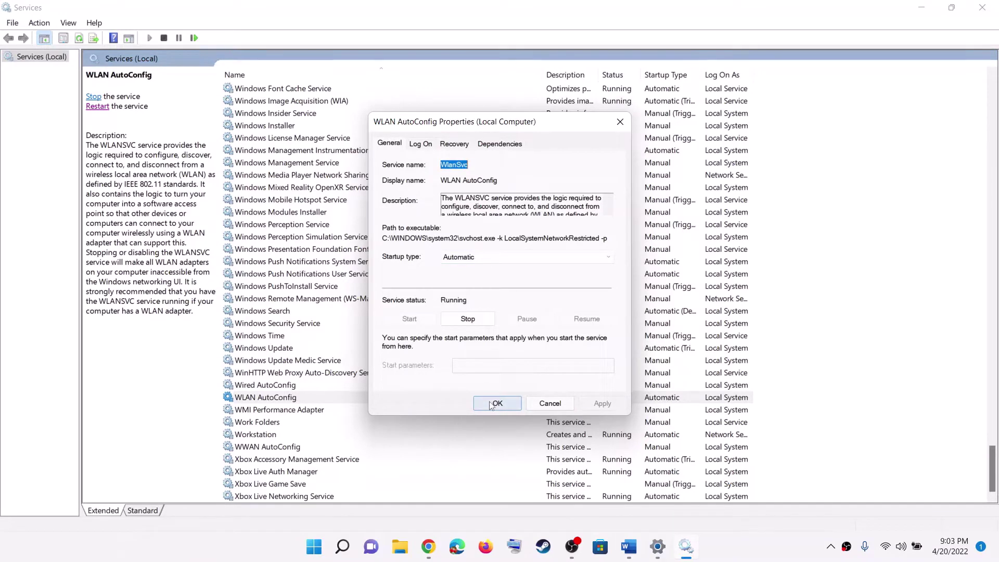
click(259, 400)
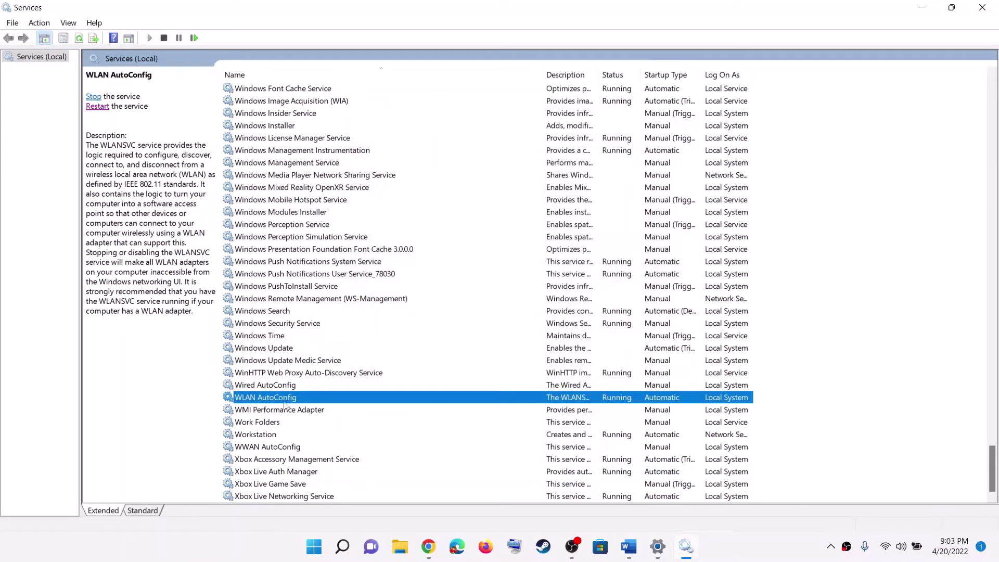
click(103, 106)
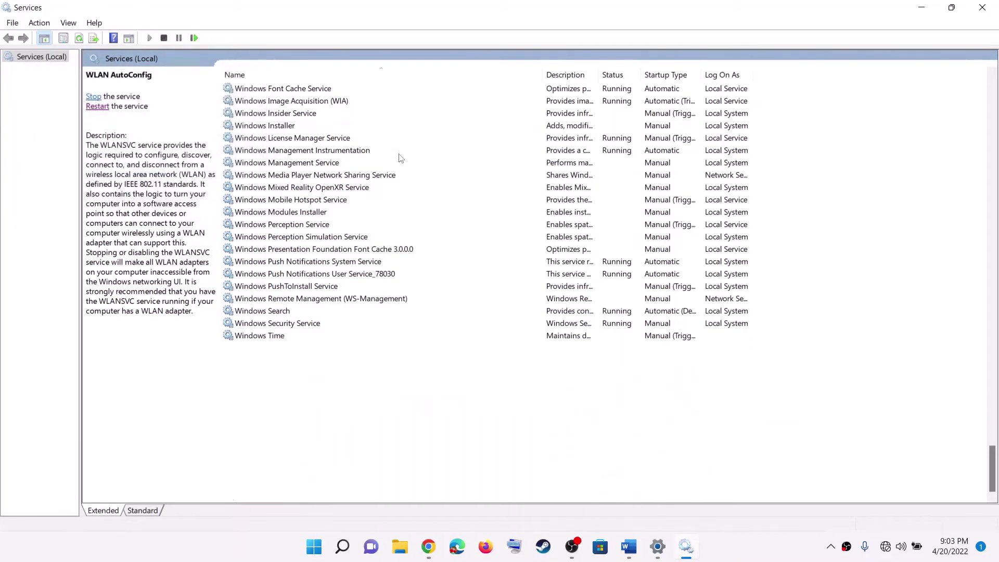
click(982, 7)
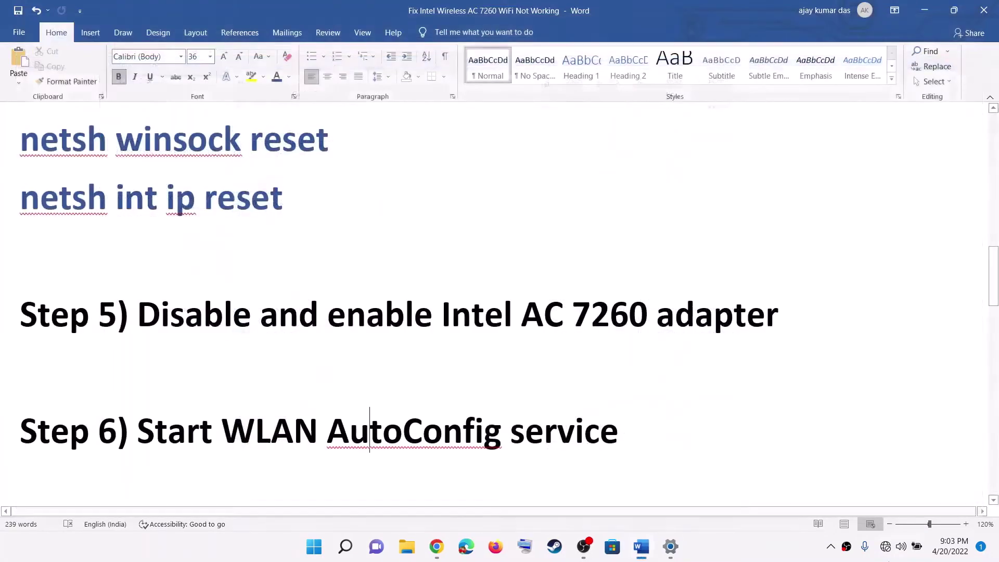
Check the Wi‑Fi network list, then highlight 'Perform network reset' in Step 7
click(885, 546)
click(818, 235)
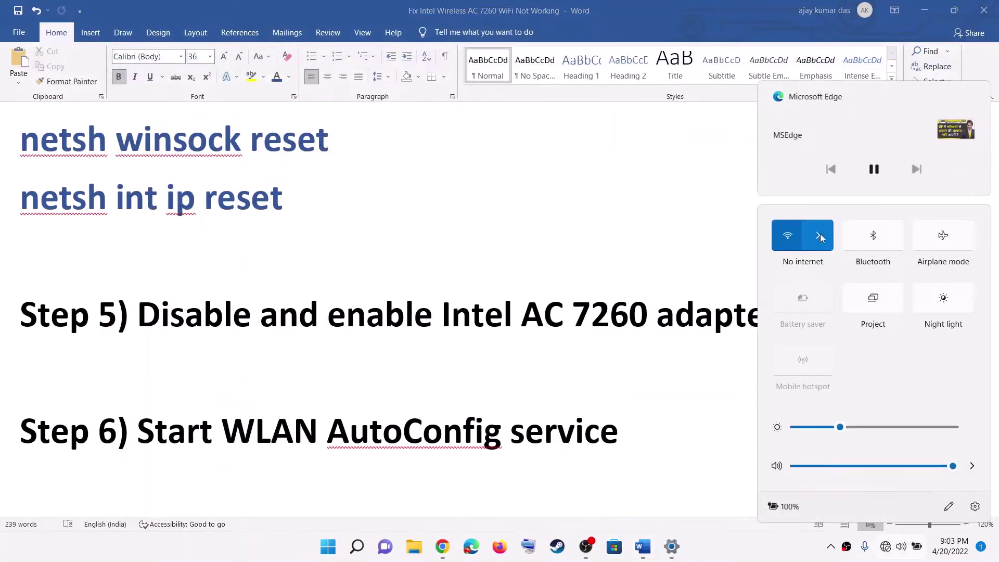
click(572, 294)
scroll(573, 294, down, 3)
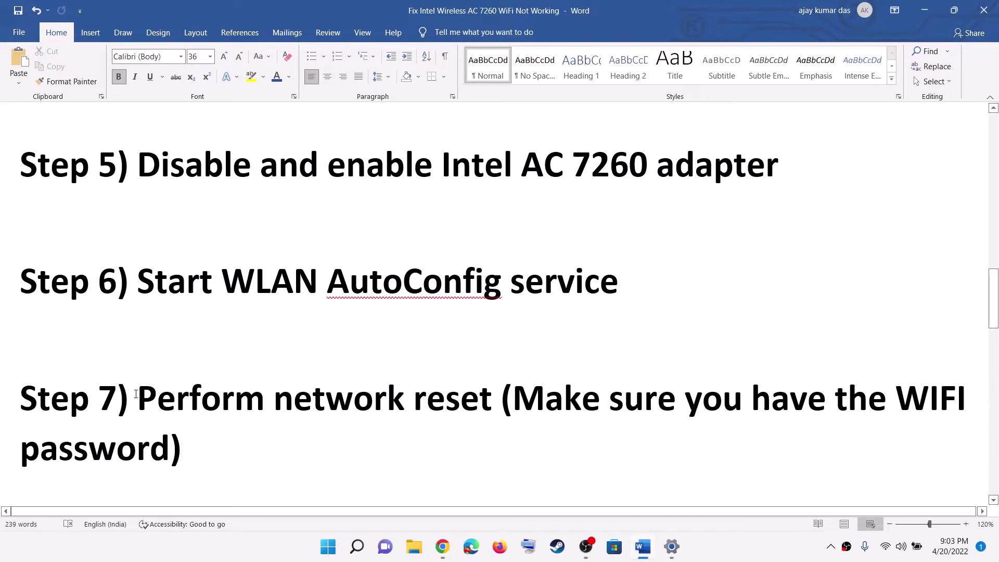
drag(136, 394, 500, 399)
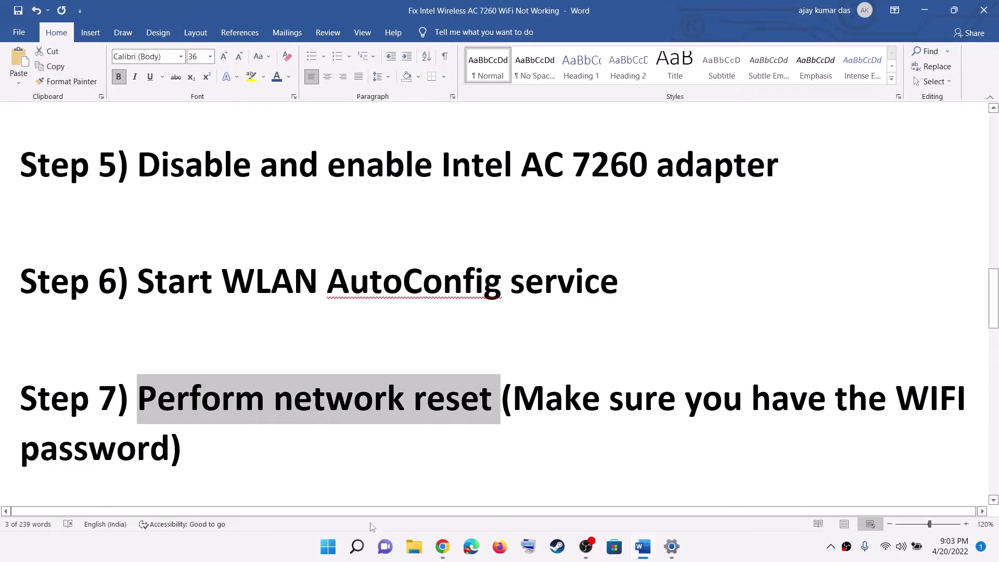
Reach Network & internet > Advanced network settings > Network reset, choose Reset now, then decline
click(328, 546)
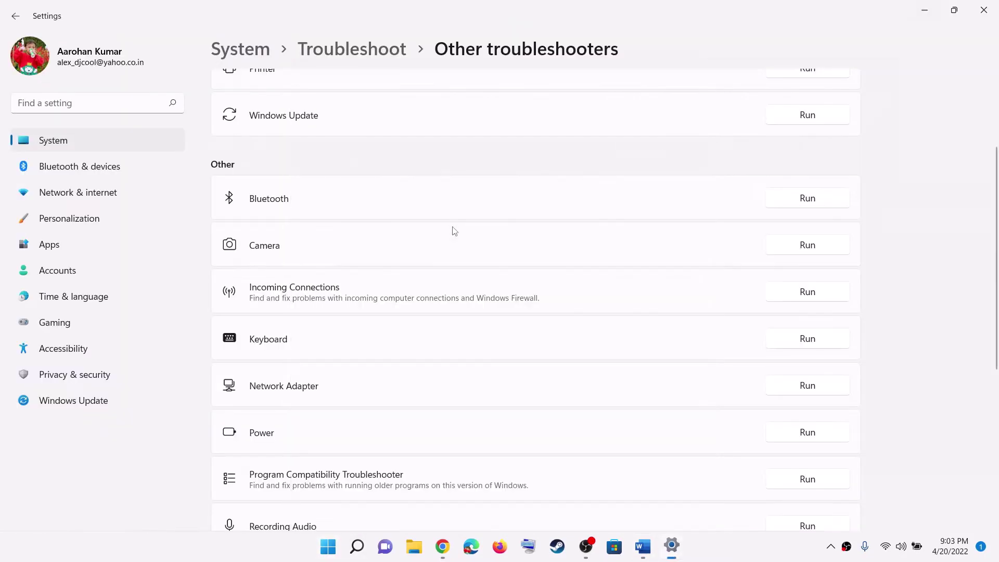
click(468, 224)
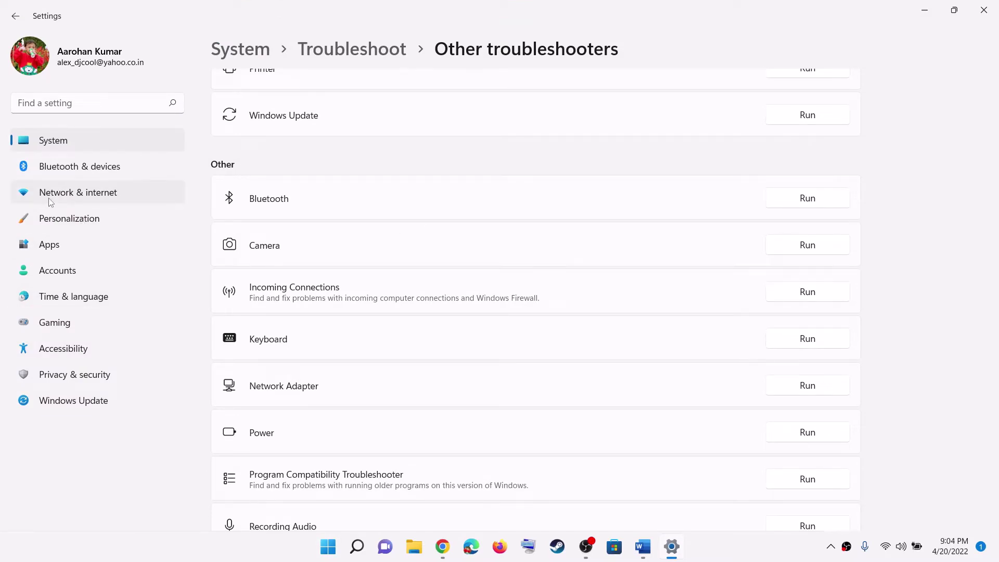
click(104, 194)
scroll(461, 400, down, 1)
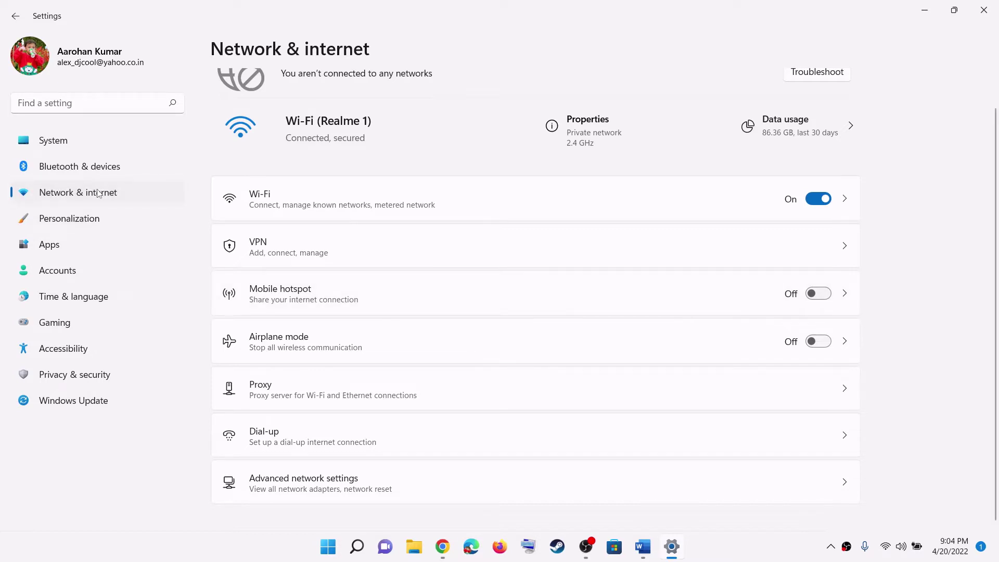
click(306, 485)
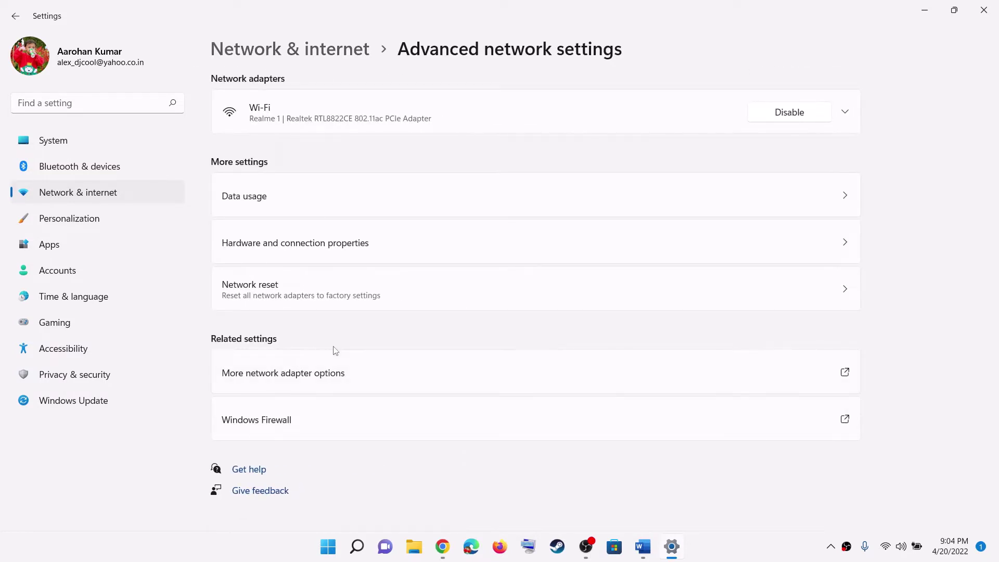
click(261, 292)
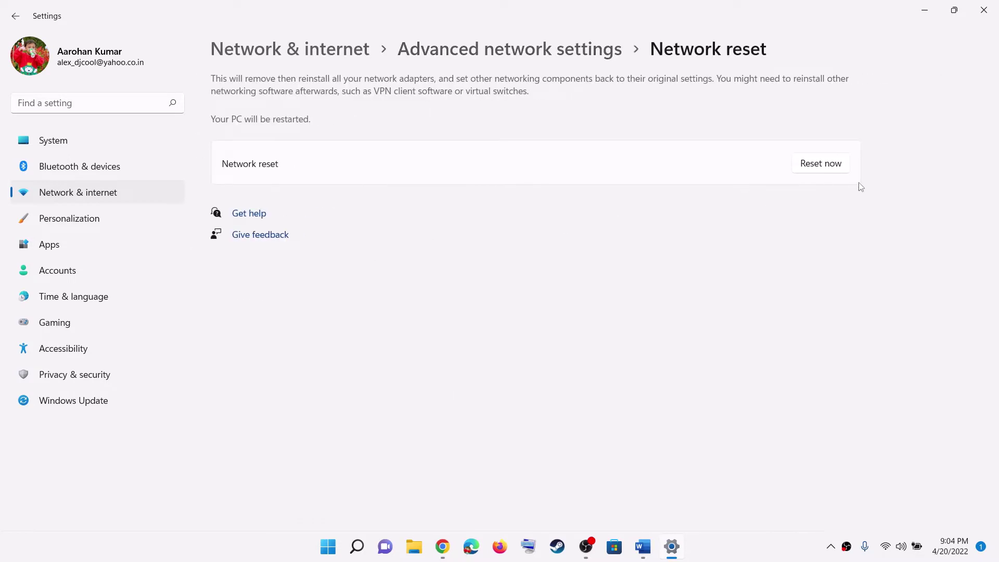
click(822, 166)
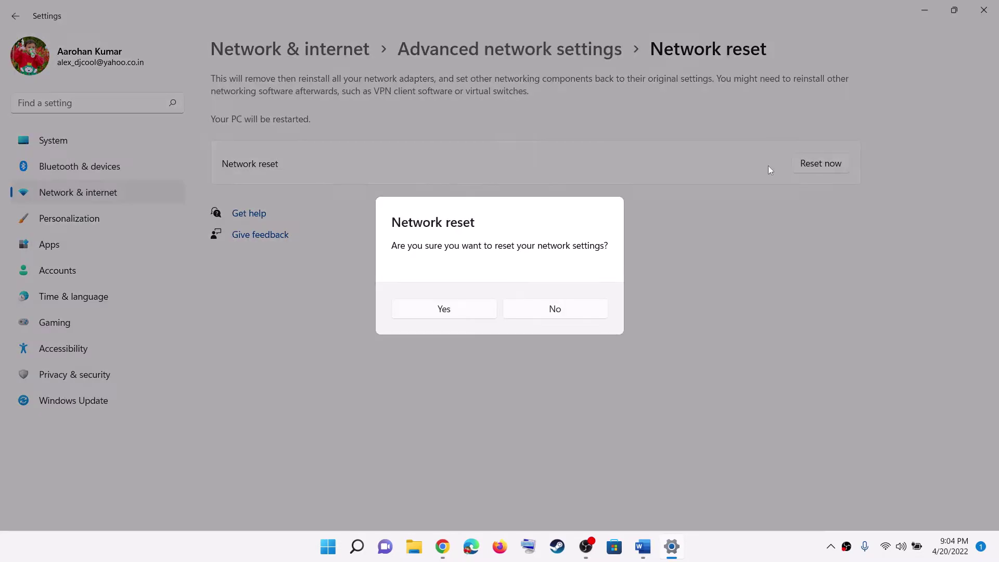
click(598, 312)
Highlight the WIFI password note in Word, then bring up and cancel the reset prompt again
key(alt+Tab)
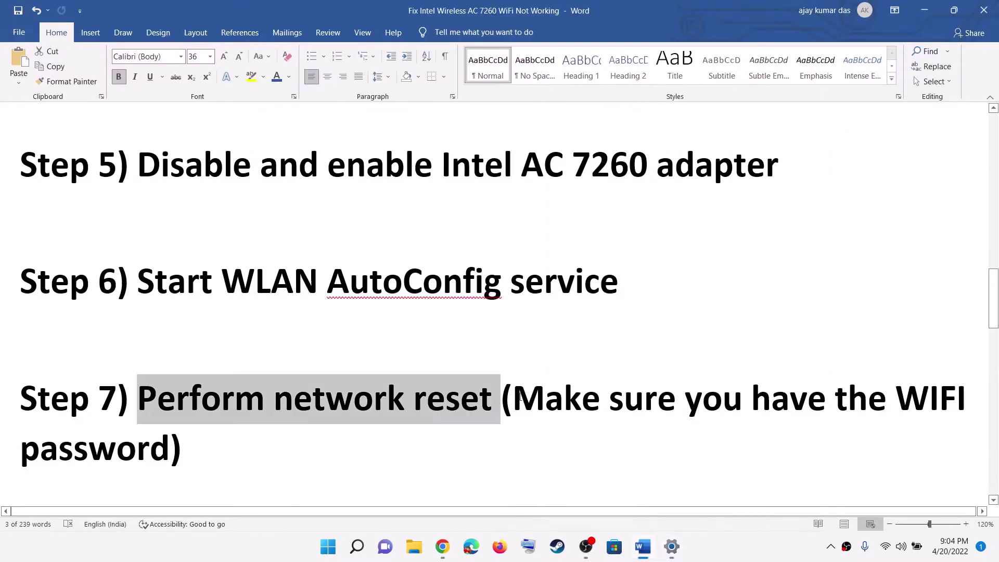
drag(515, 398, 170, 458)
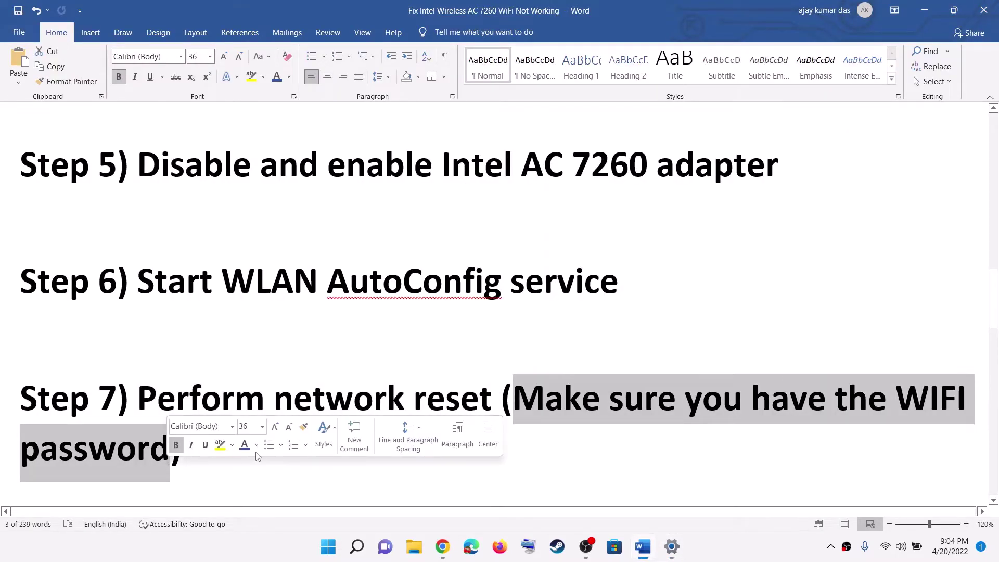
key(alt+Tab)
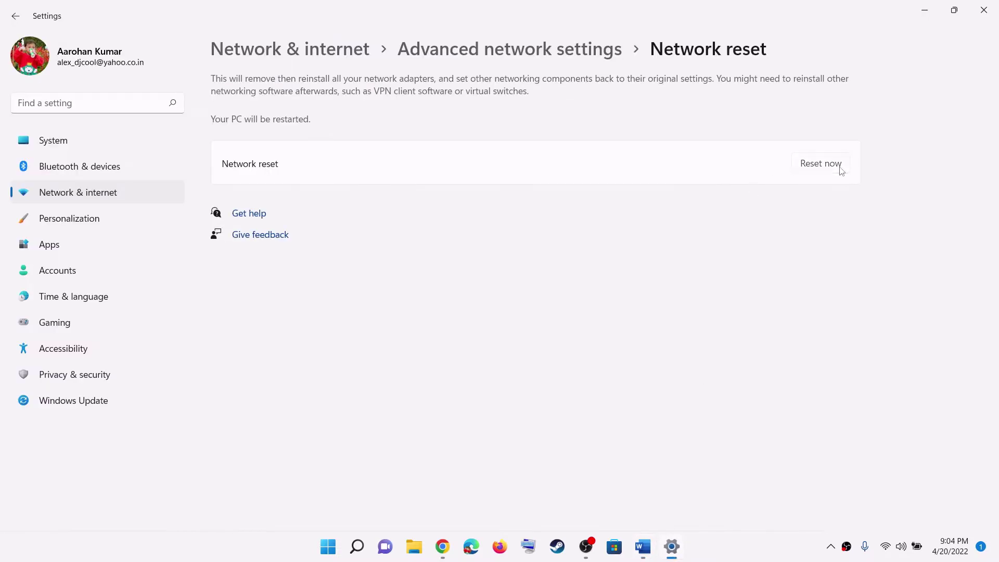
click(820, 164)
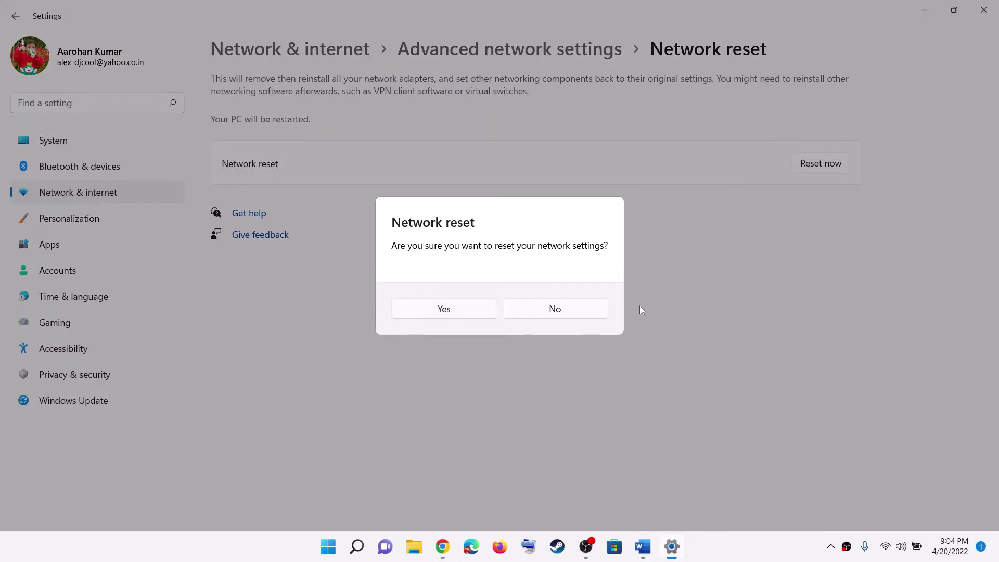
click(604, 309)
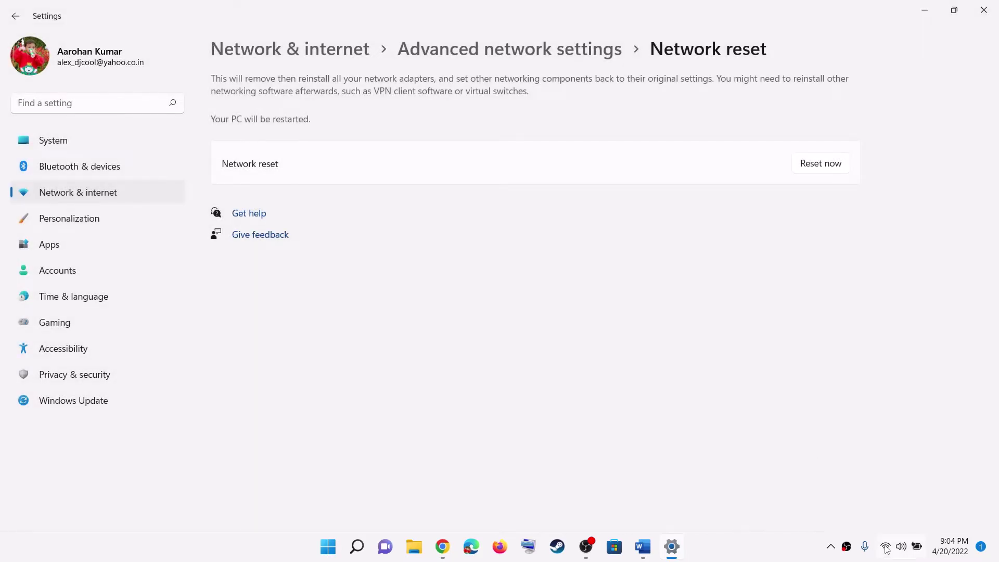
Check the Wi‑Fi network list once more and close Settings
click(886, 548)
click(816, 235)
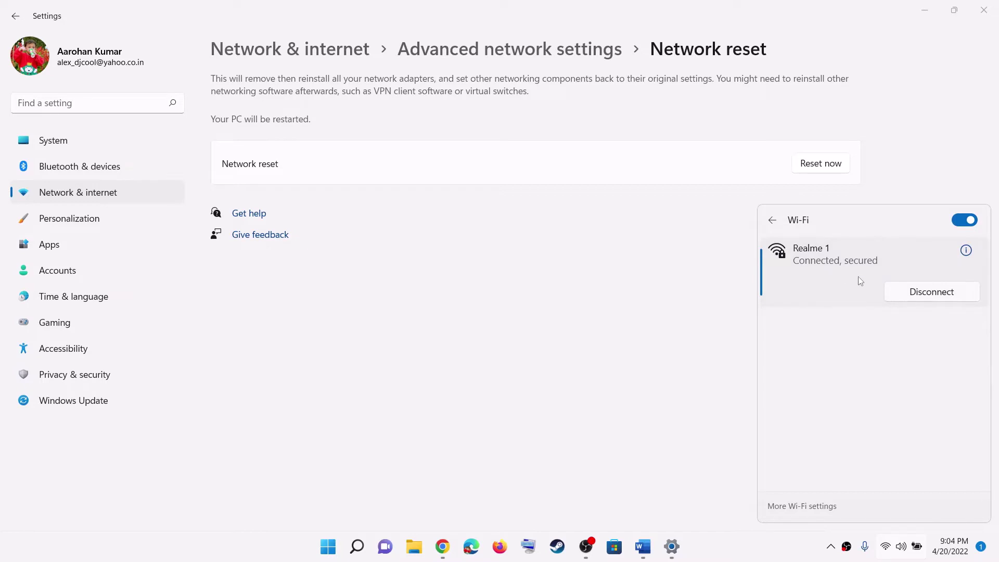
click(495, 324)
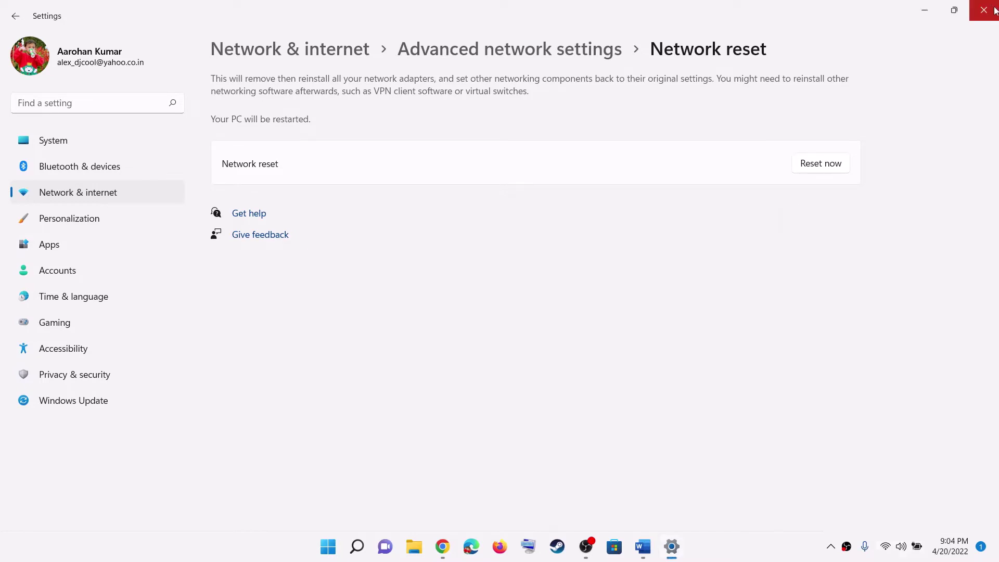
click(985, 14)
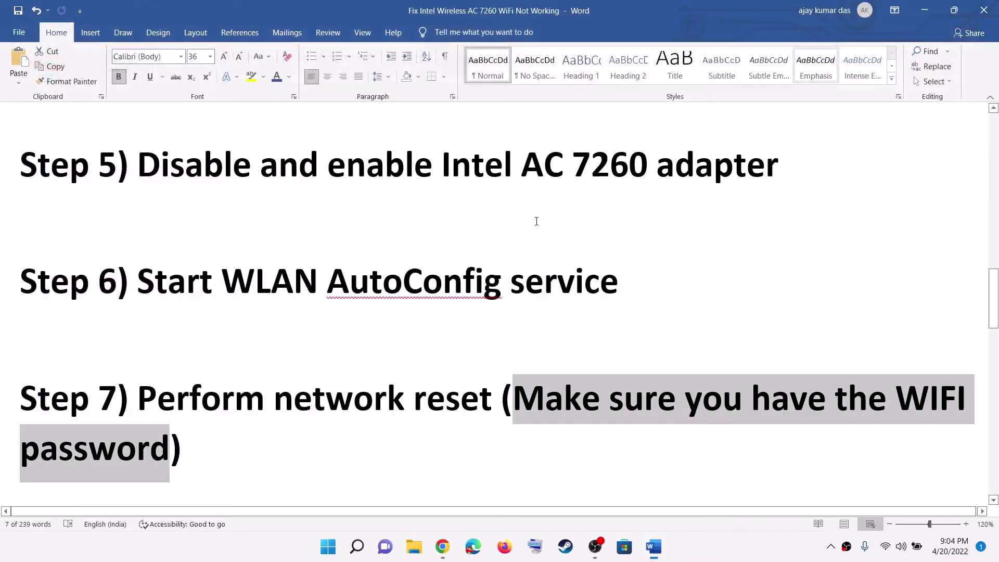
Highlight 'Reinstall Intel AC 7260 driver' in the document's Step 8
click(266, 415)
scroll(204, 424, down, 5)
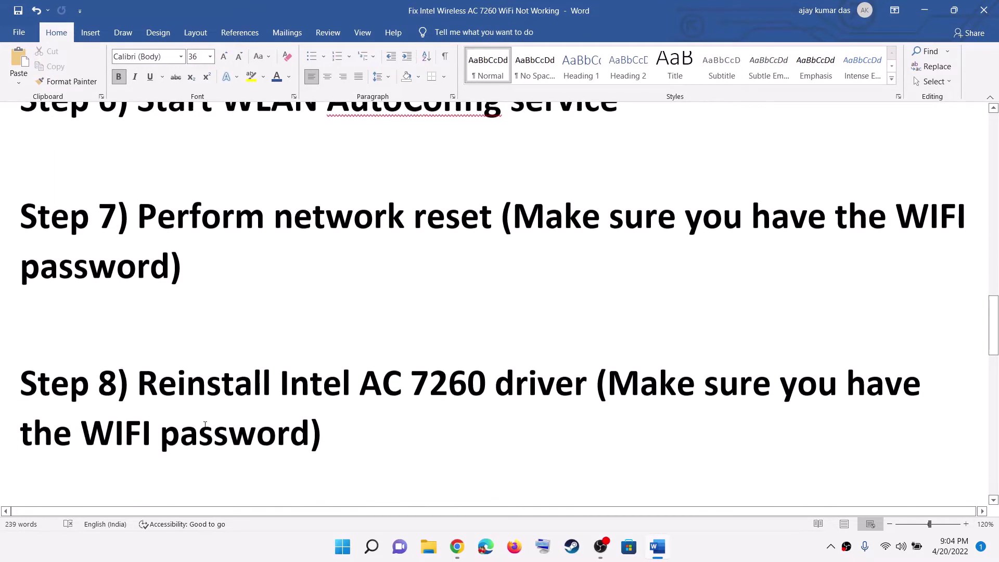
drag(146, 373, 587, 375)
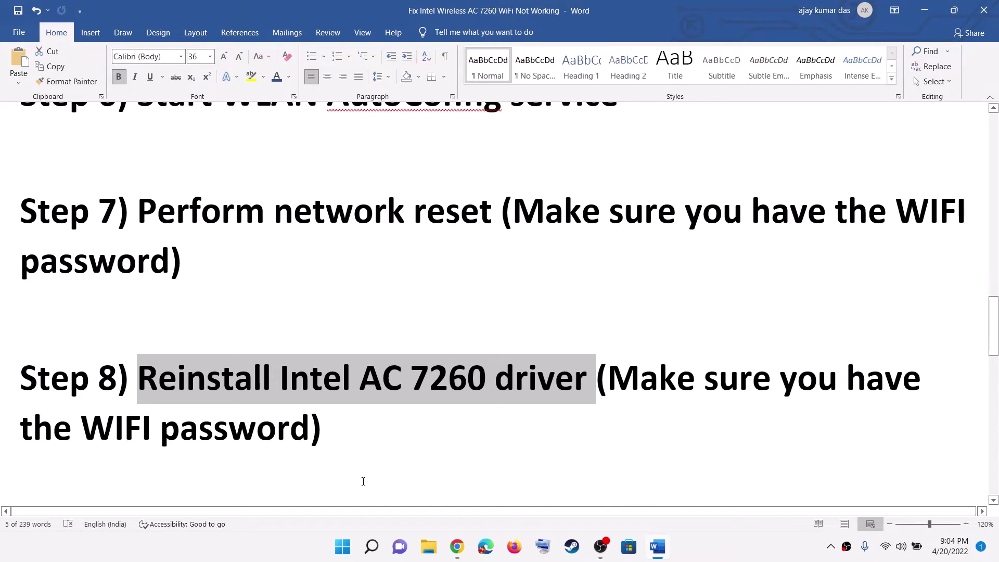
In Device Manager, expand Network adapters and select the Realtek RTL8822CE Wi-Fi adapter
right_click(337, 551)
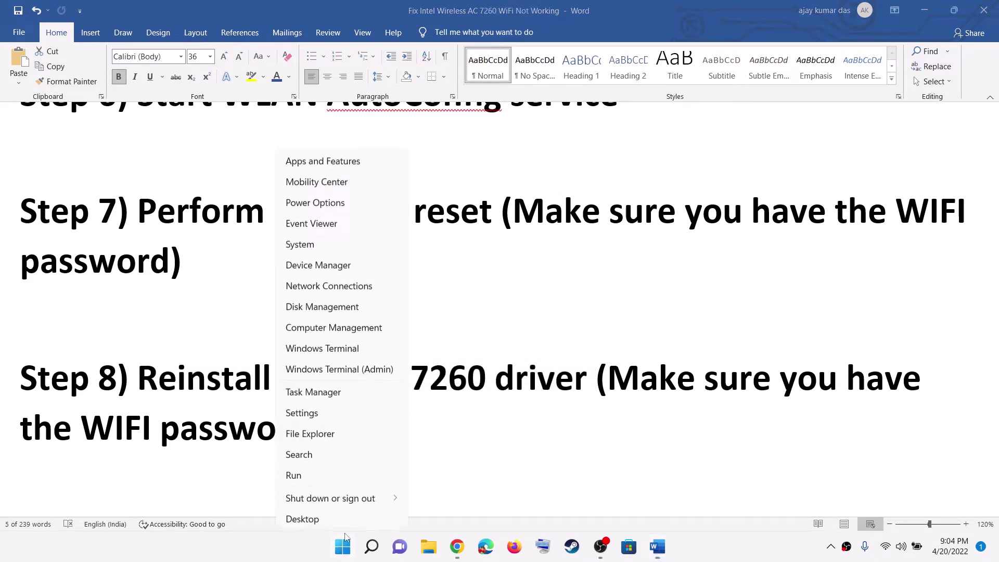
click(314, 270)
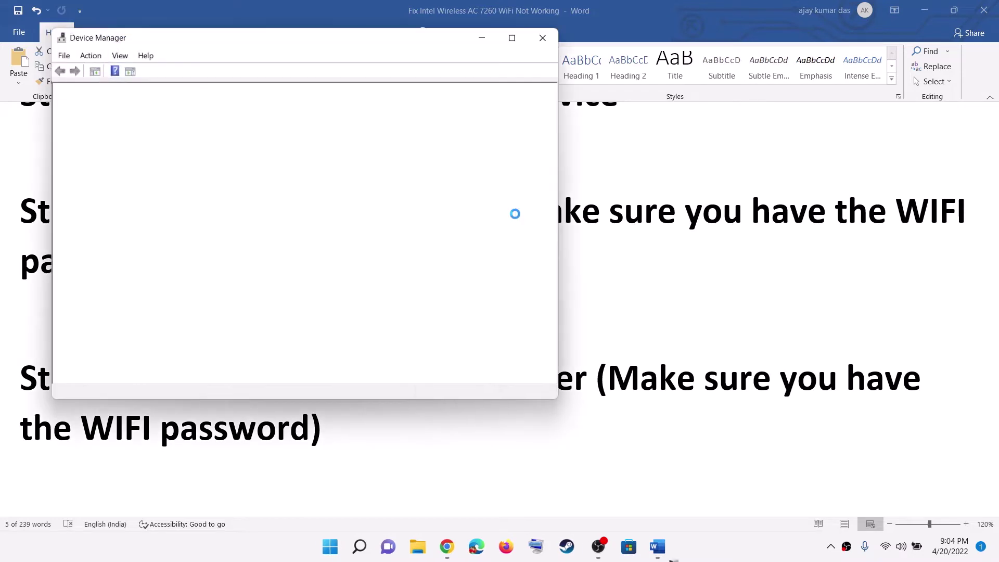
drag(397, 38, 600, 62)
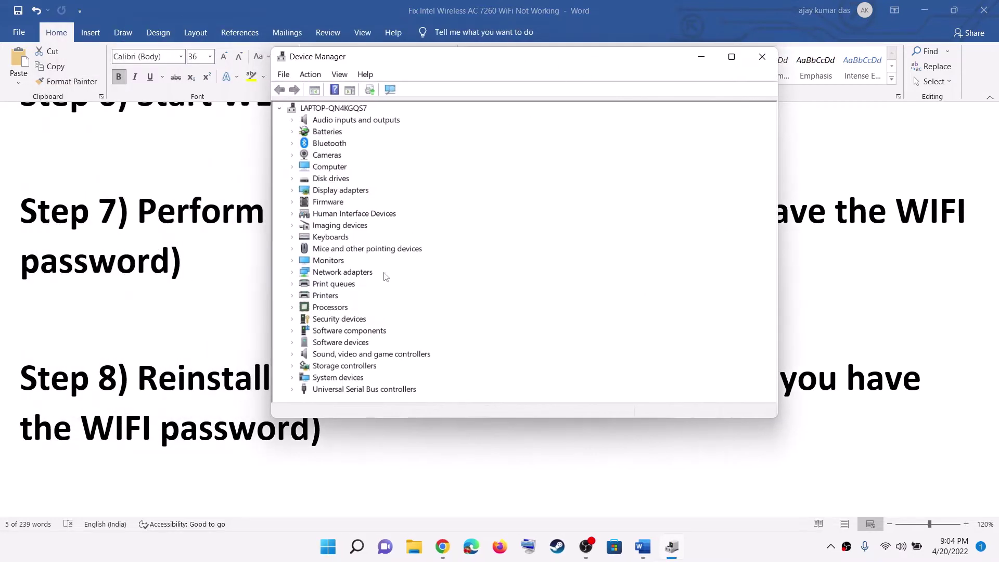
click(351, 276)
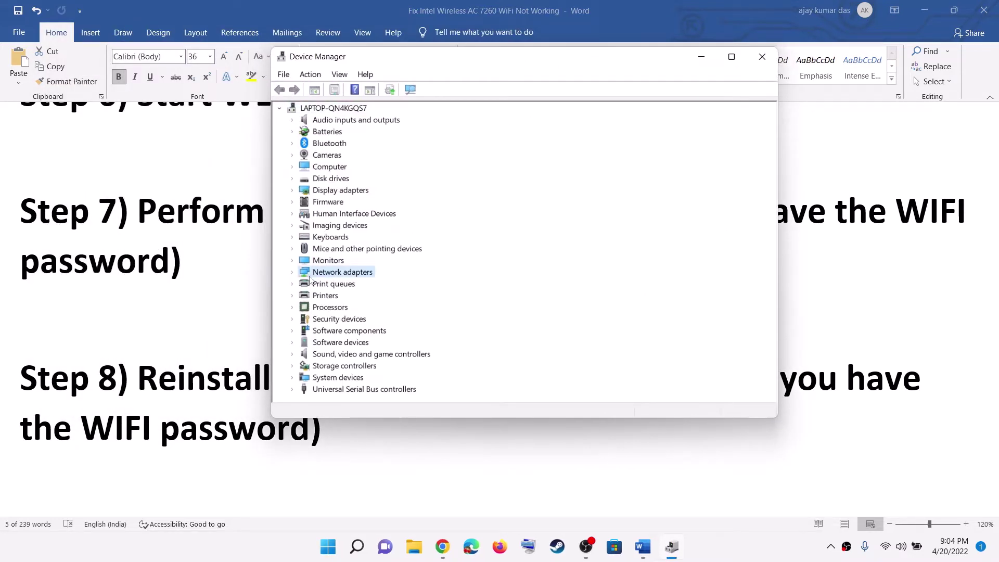
click(292, 275)
click(455, 289)
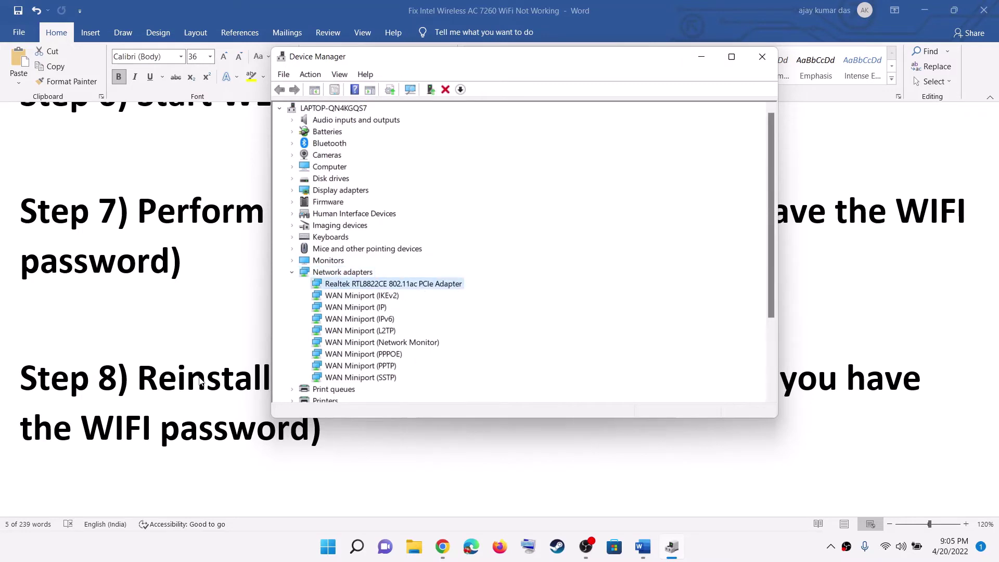
key(alt+Tab)
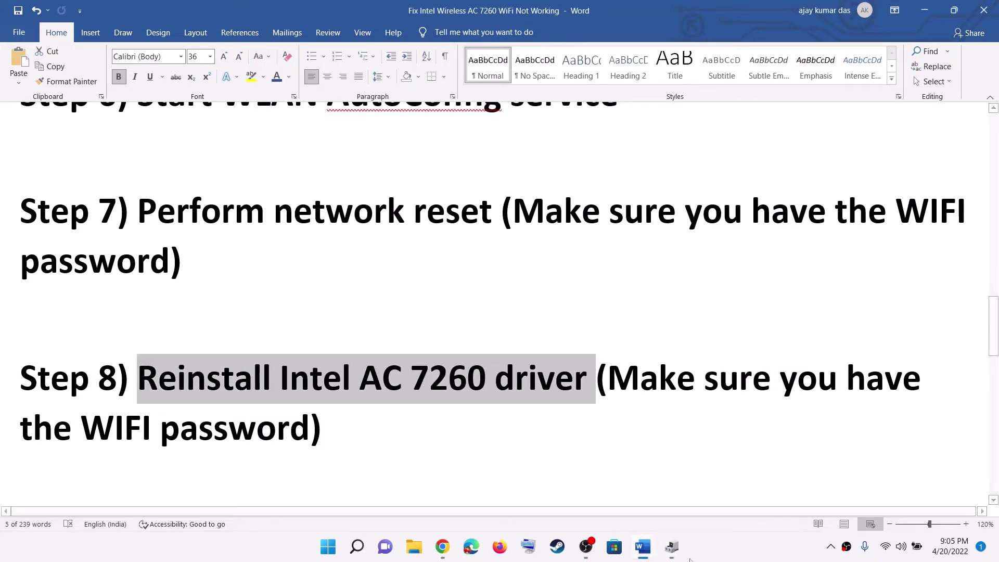
key(alt+Tab)
right_click(409, 290)
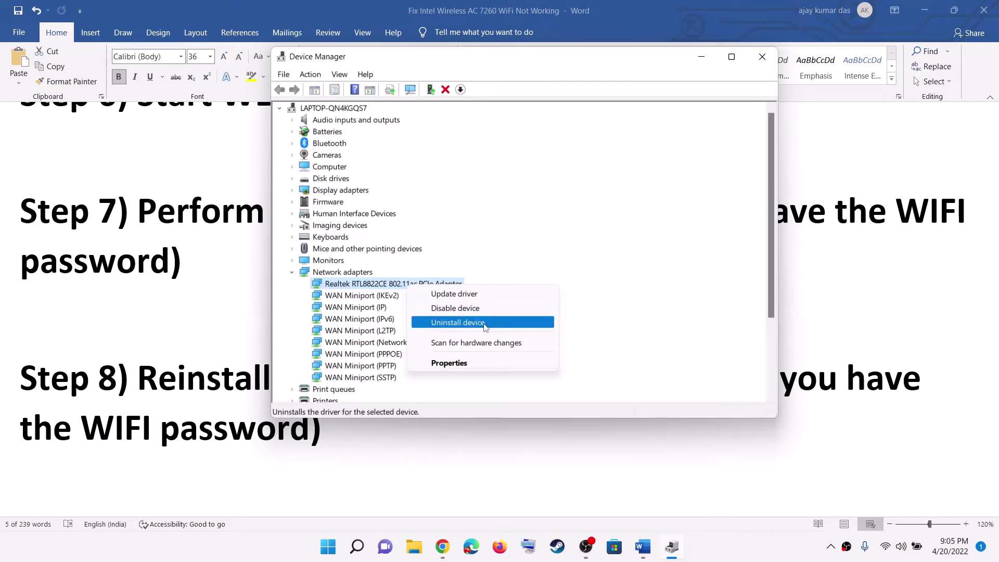
click(355, 289)
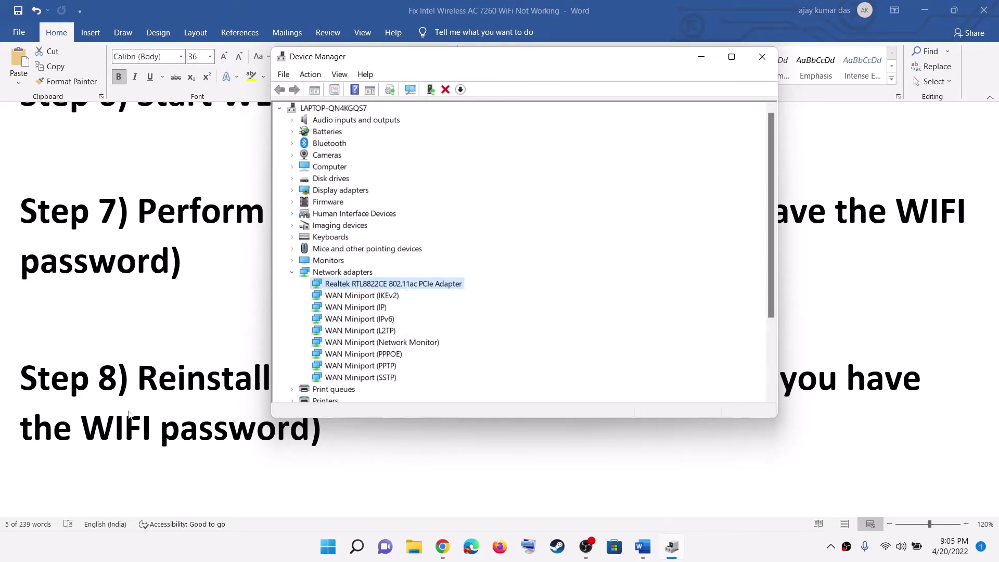
Highlight 'Intel AC 7260' in Step 8 of the Word document
drag(136, 406, 595, 398)
click(278, 396)
drag(279, 397, 494, 397)
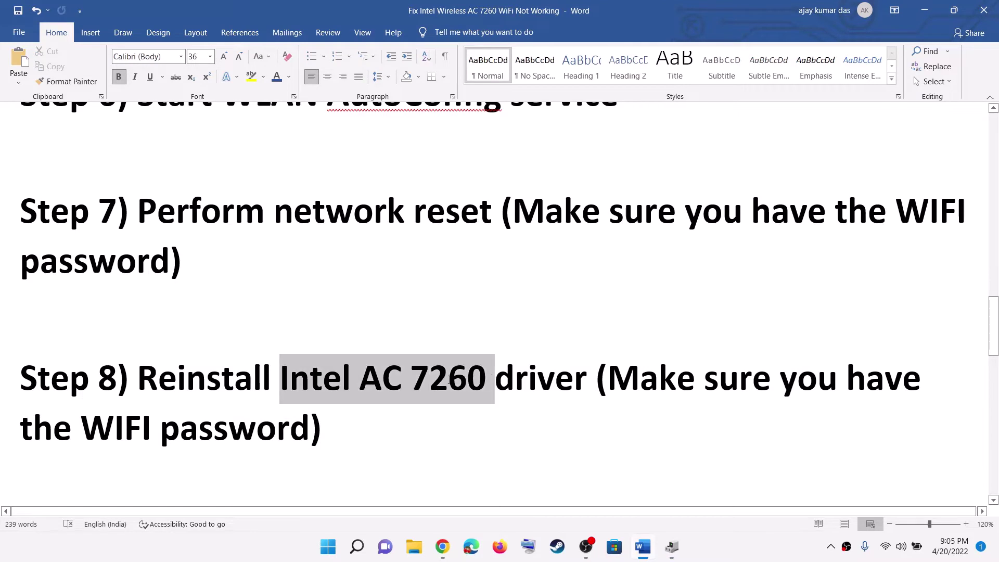
Bring up Uninstall device for the Realtek adapter, cancel it, and close Device Manager
click(673, 548)
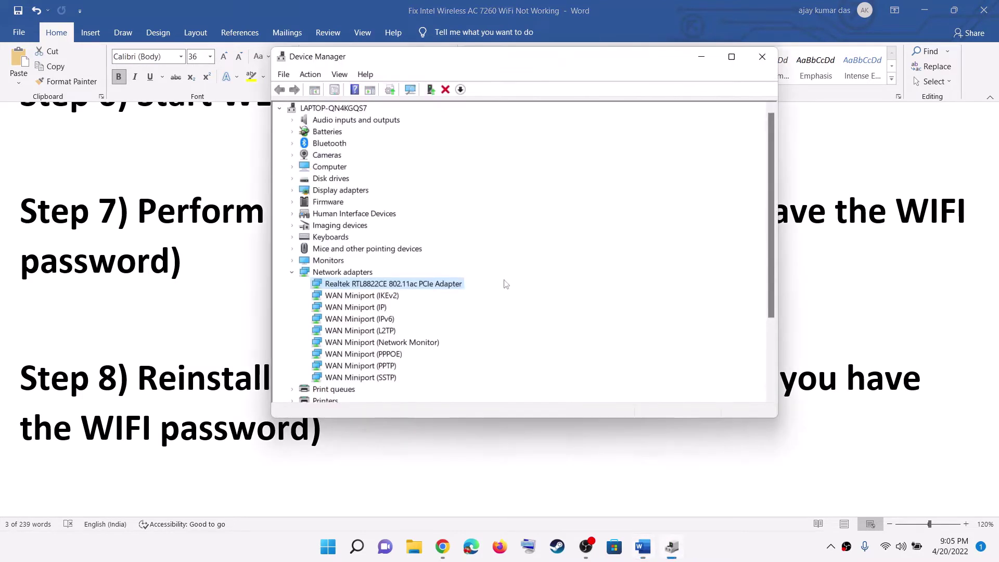
right_click(391, 285)
click(452, 324)
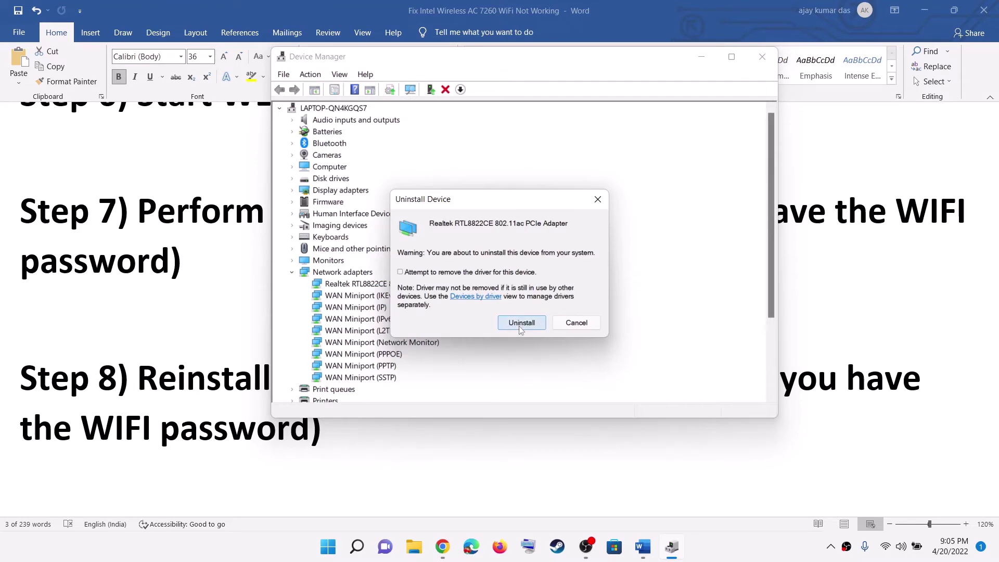
click(597, 199)
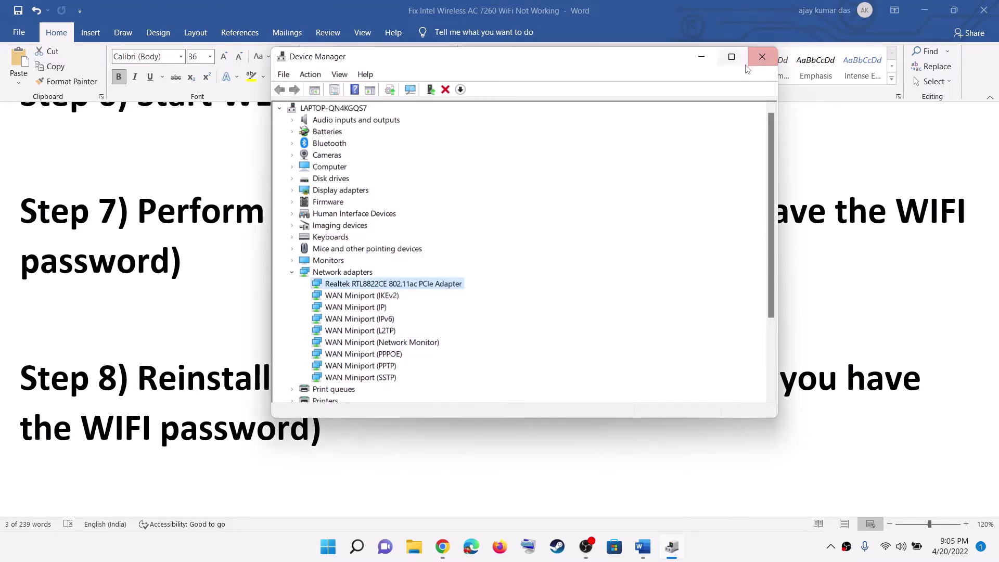
click(762, 57)
click(348, 554)
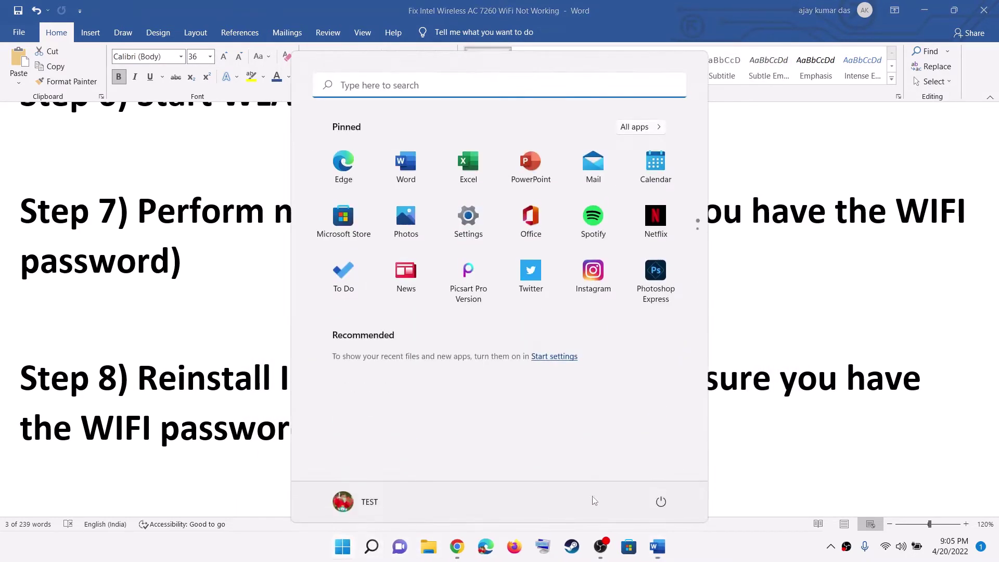
click(661, 502)
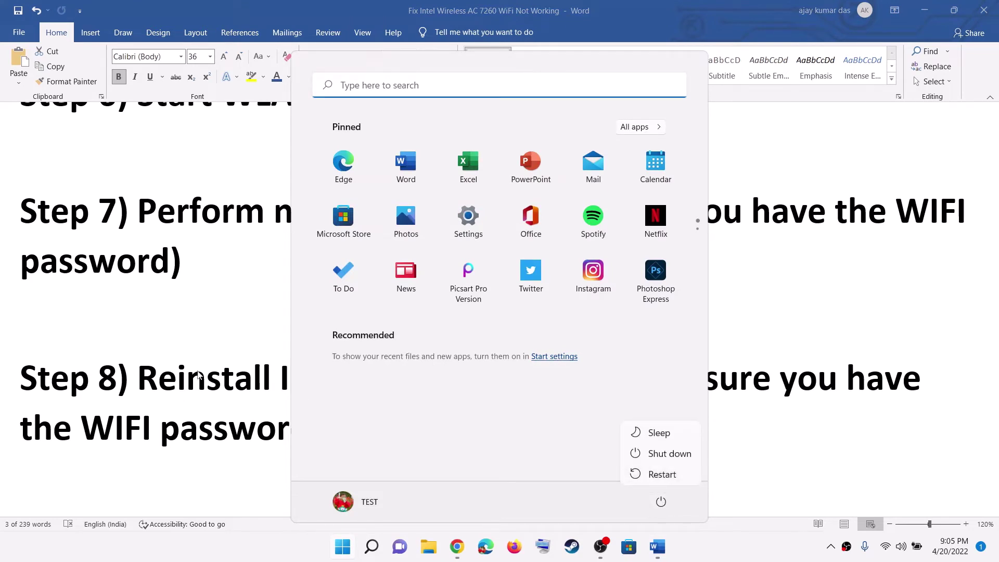
click(198, 373)
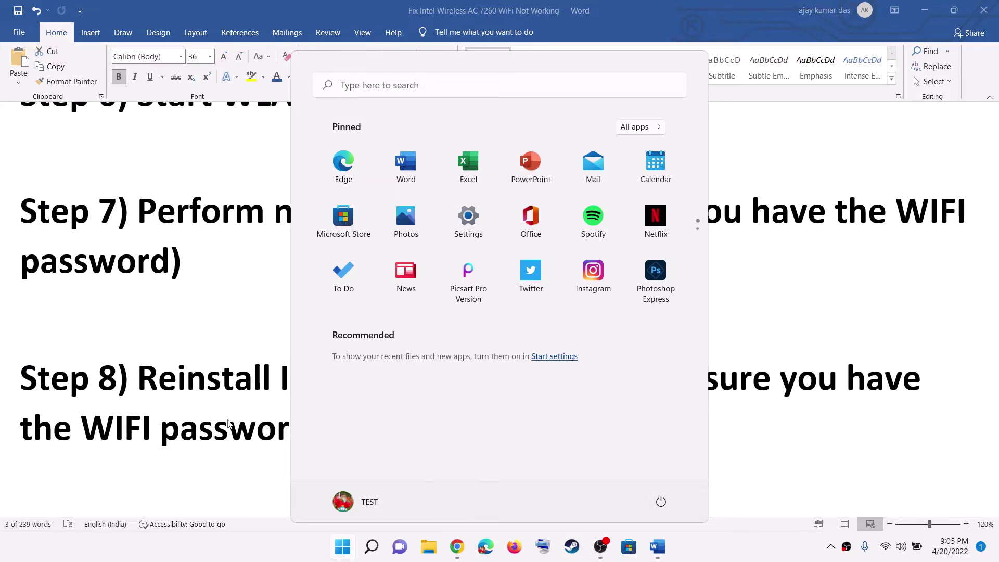
click(708, 434)
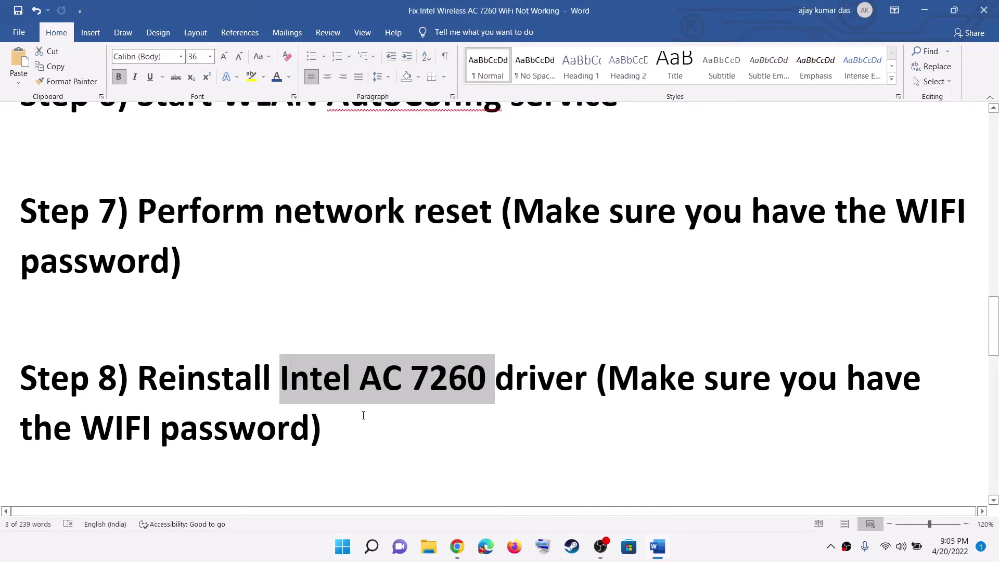
drag(323, 379, 591, 382)
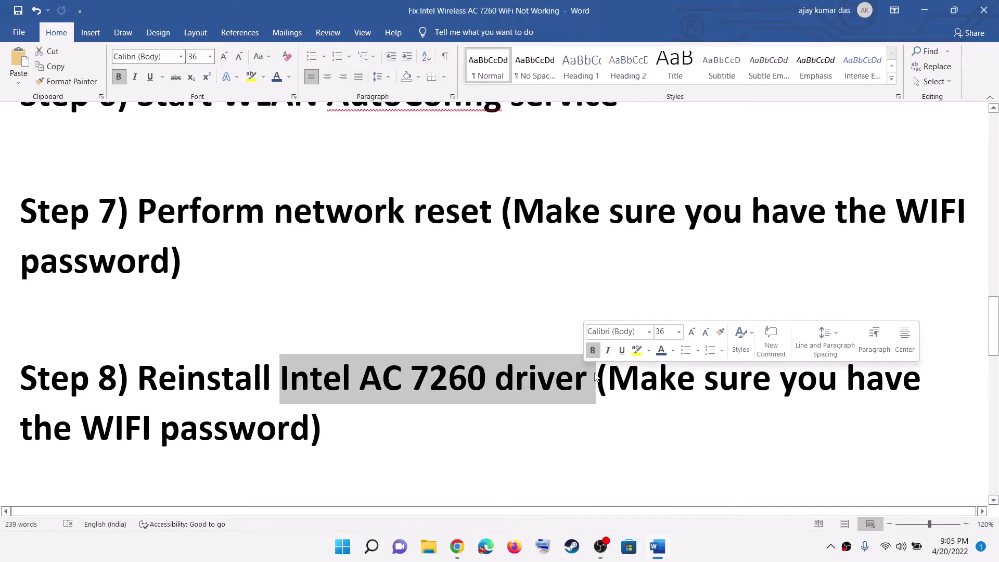
click(885, 546)
click(822, 232)
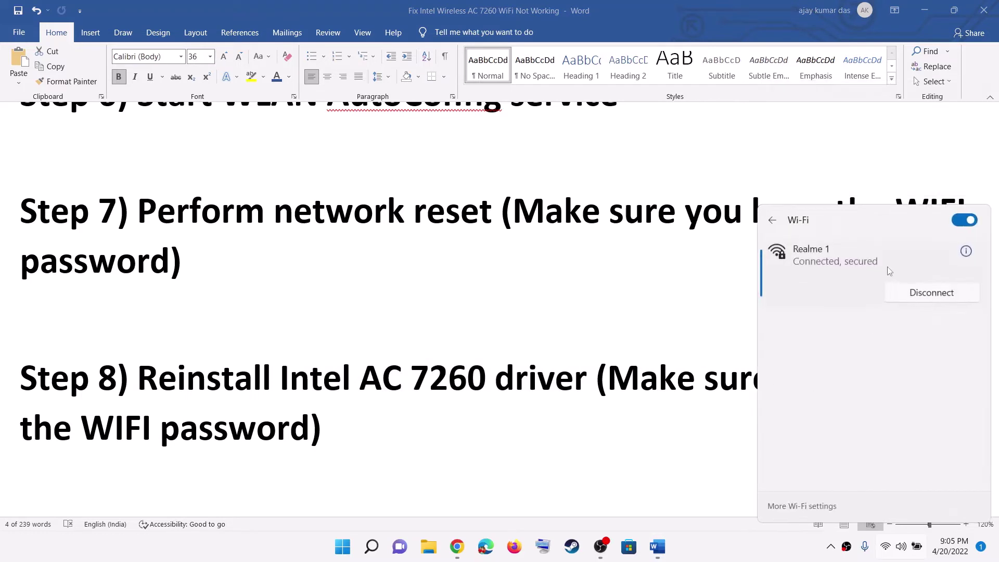
click(636, 381)
click(608, 380)
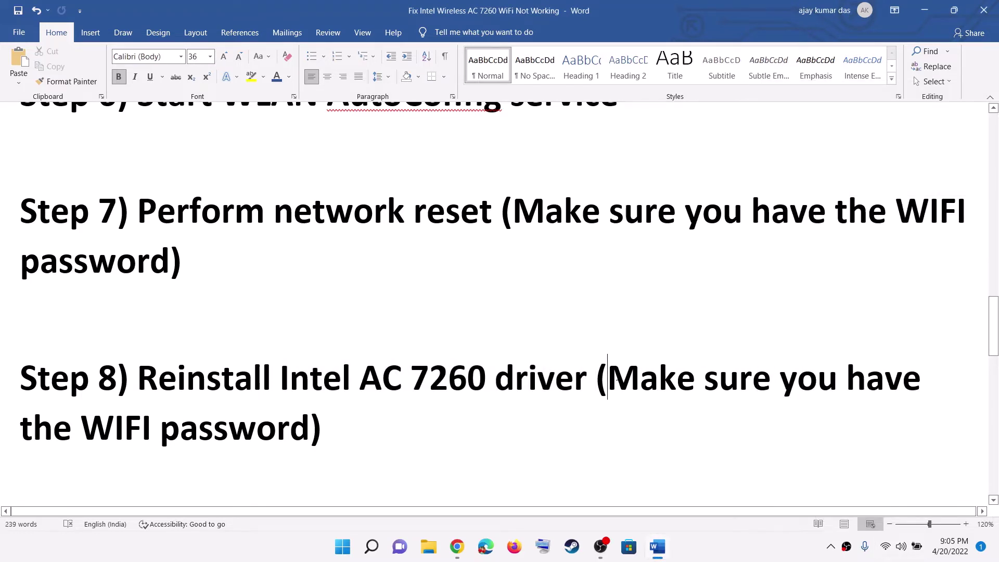
drag(615, 380, 310, 430)
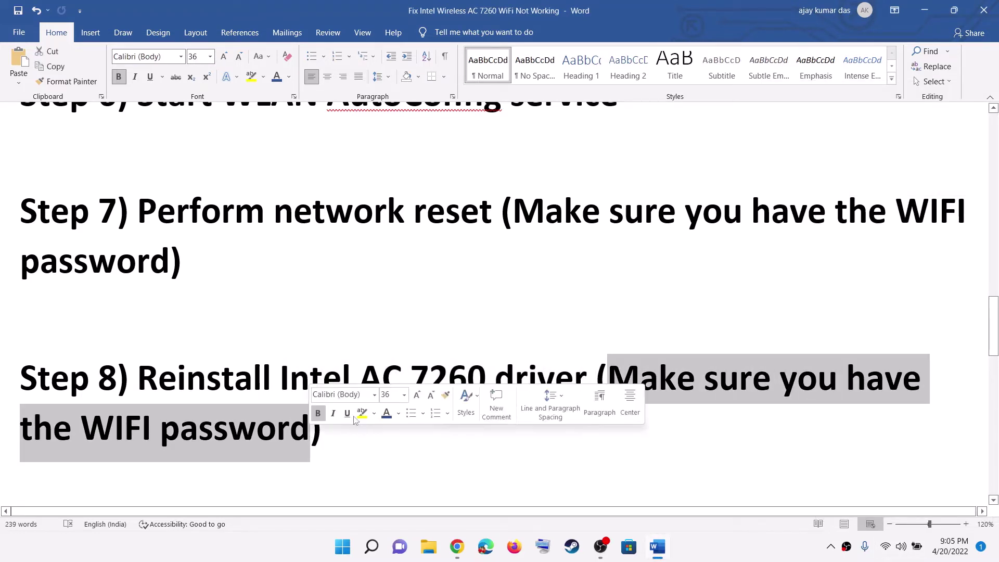
key(ctrl+c)
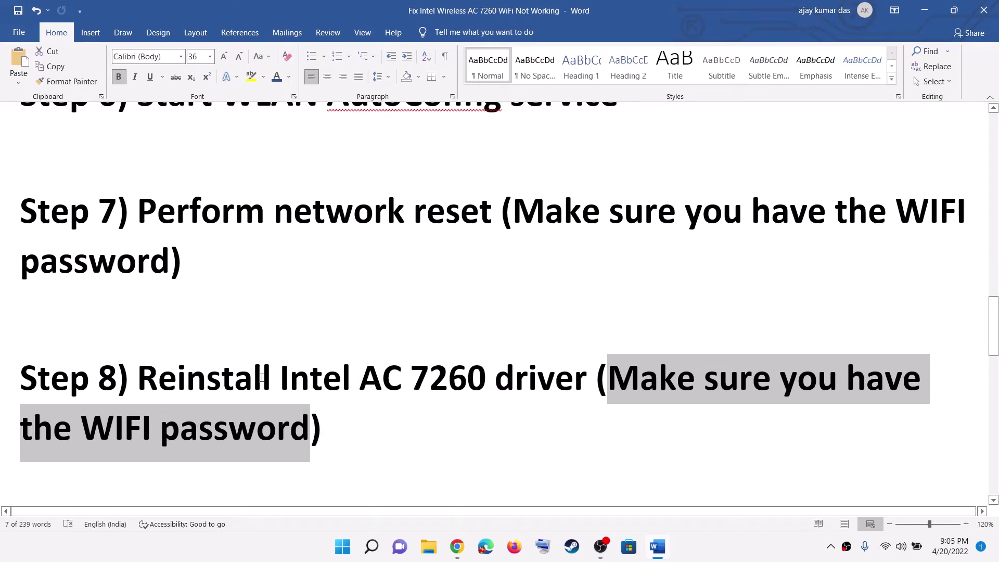
click(185, 373)
scroll(294, 399, down, 3)
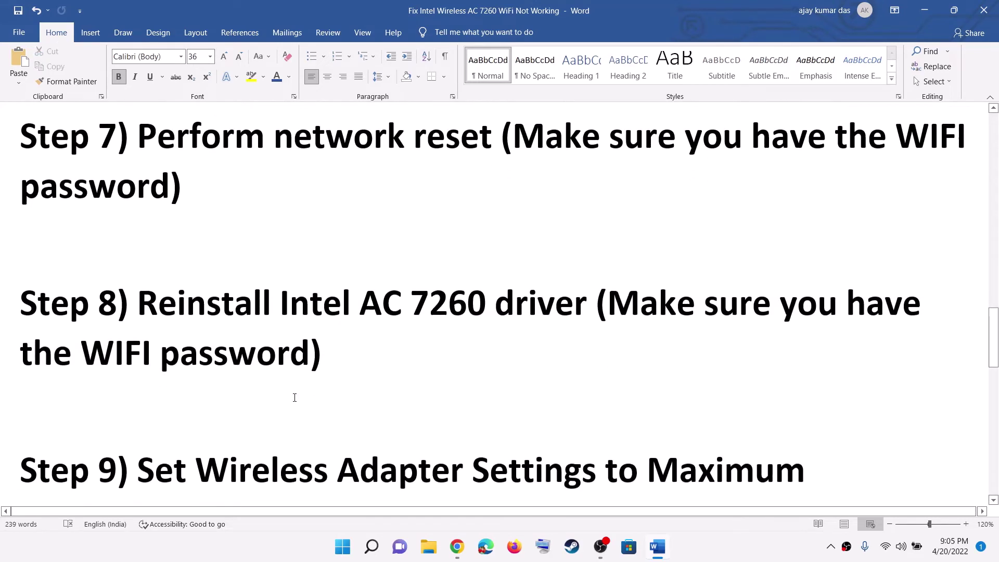
Highlight Step 9 through 'Maximum Performance', then search 'power option' and open Edit power plan
drag(156, 391, 601, 398)
shift+click(254, 453)
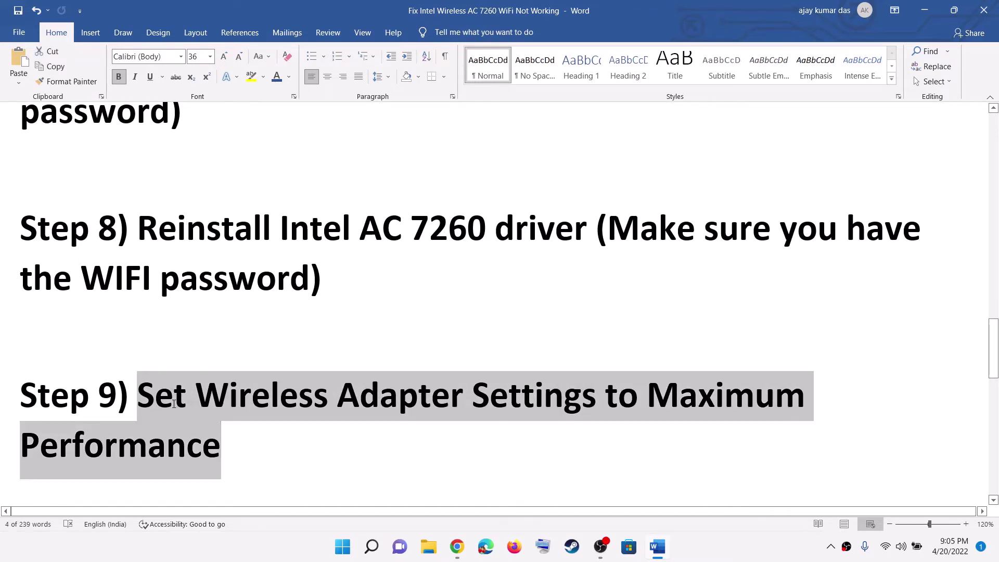
click(341, 548)
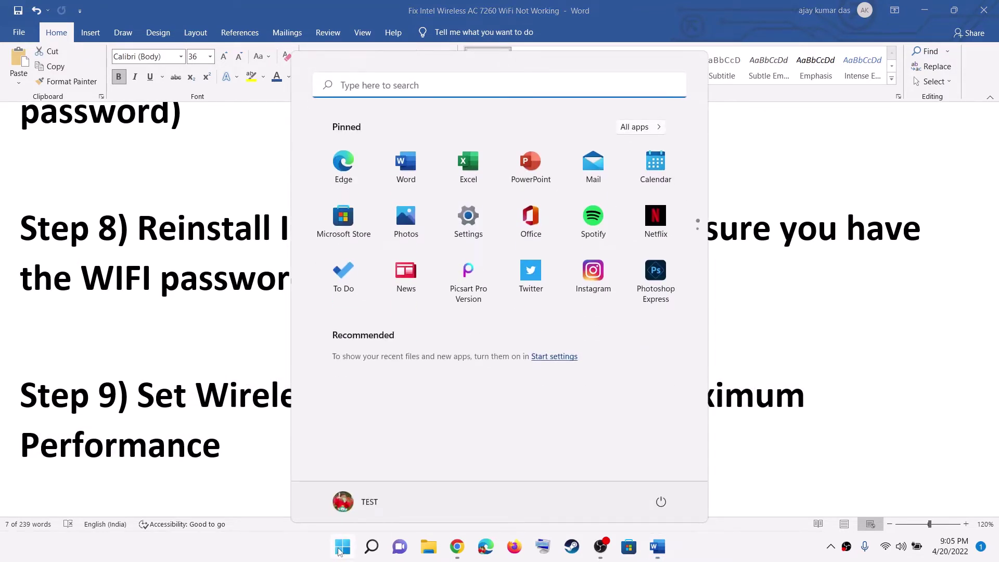
text(power )
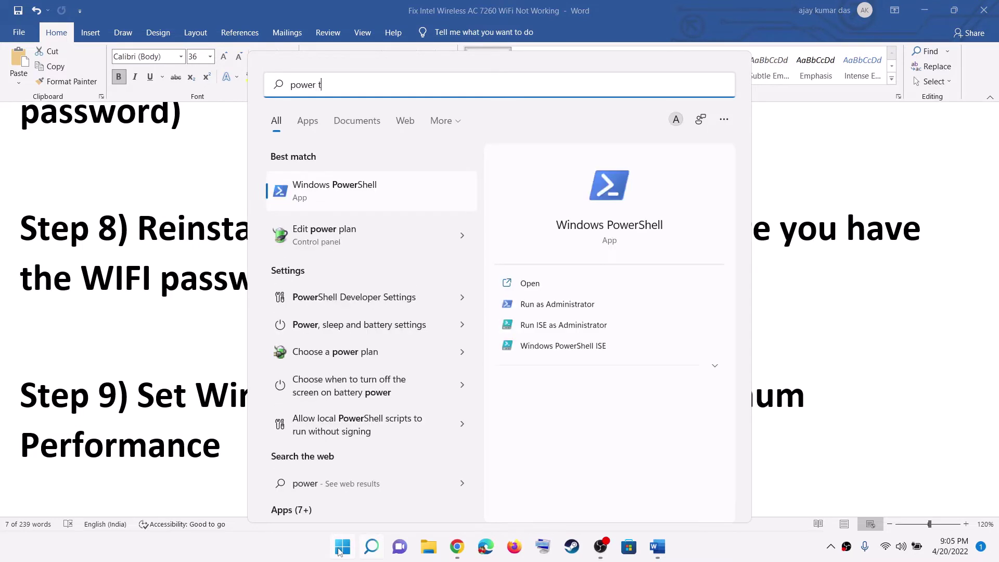
text(option)
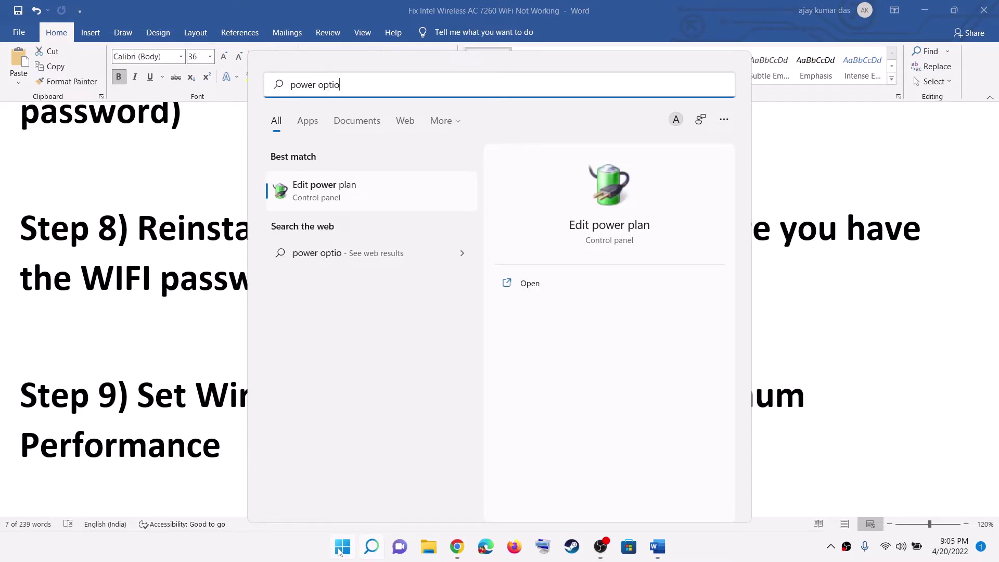
click(369, 192)
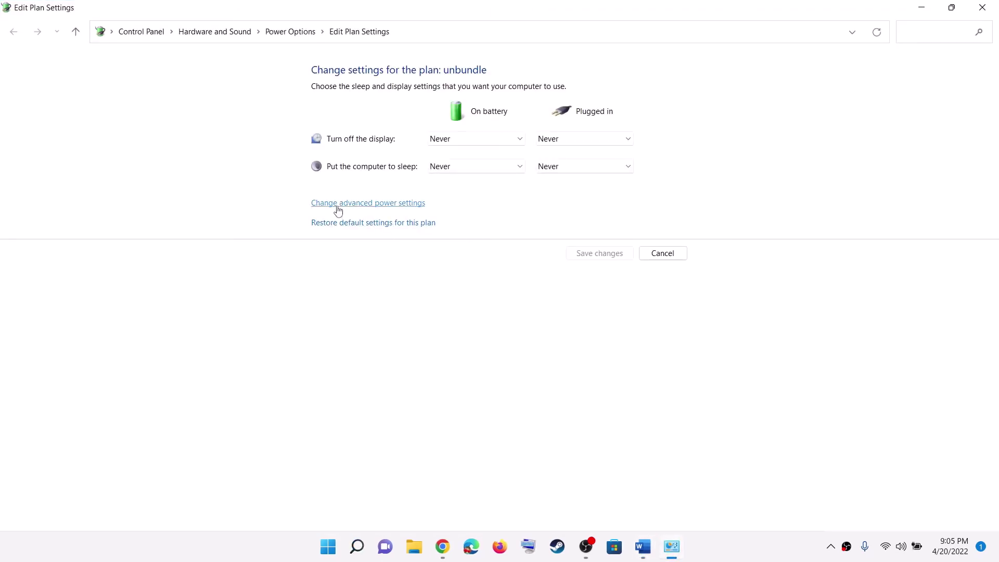
Open advanced power settings and expand Wireless Adapter Settings > Power Saving Mode
click(389, 208)
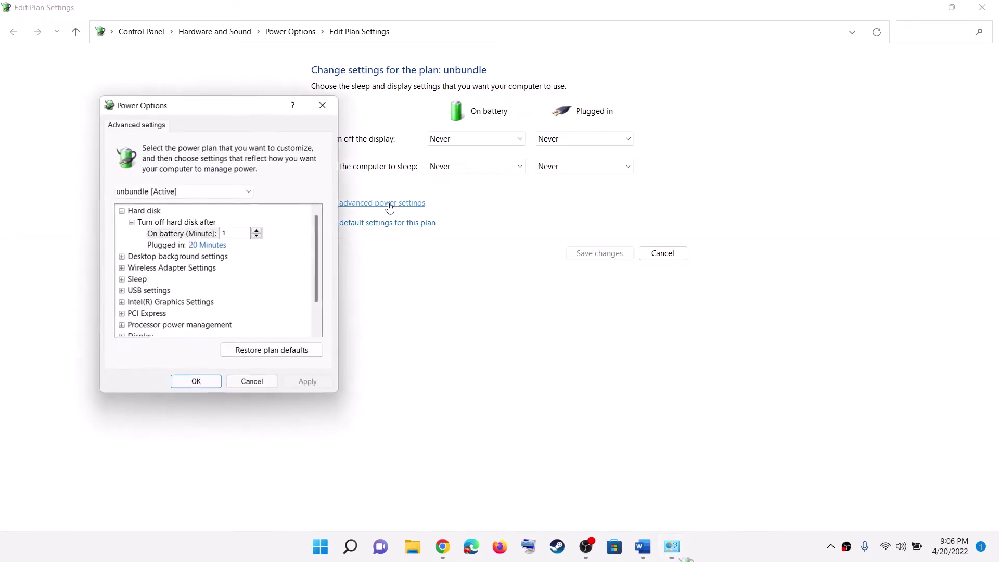
drag(194, 110, 426, 163)
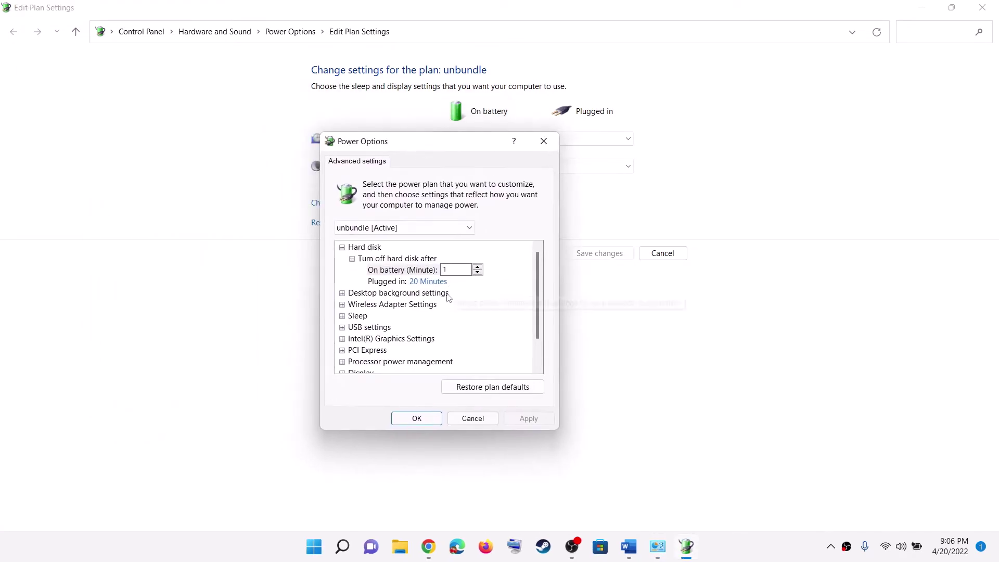
click(369, 306)
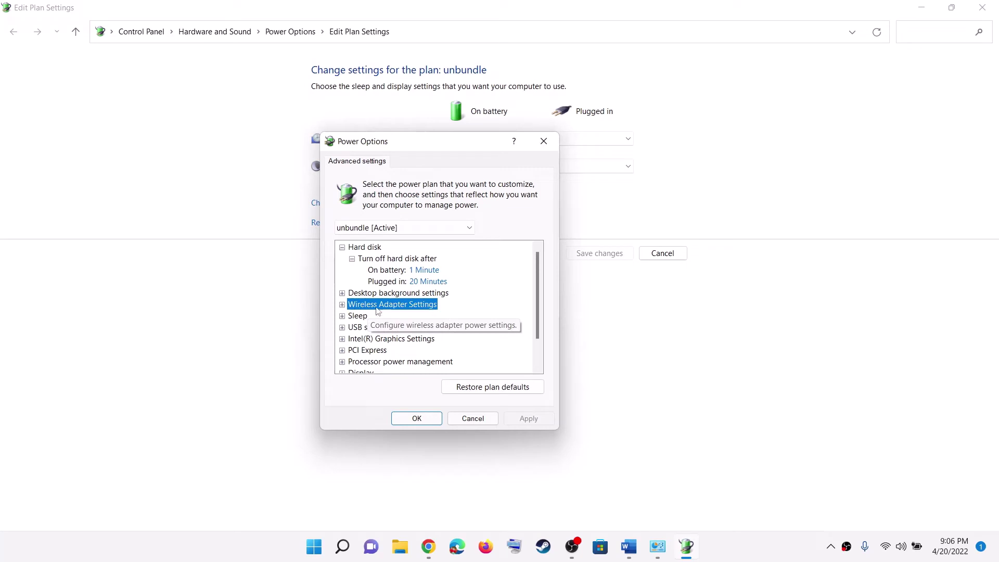
click(342, 305)
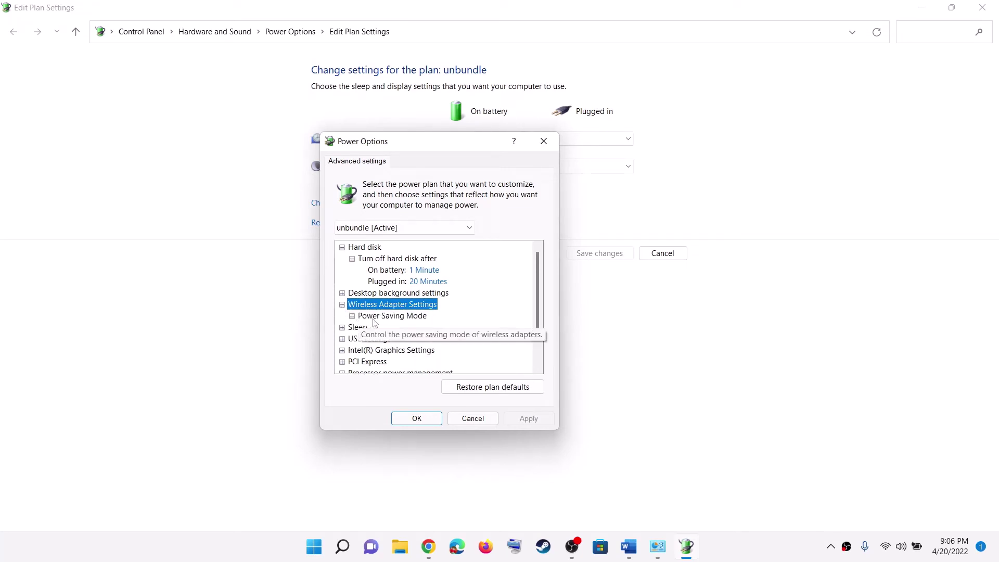
click(353, 317)
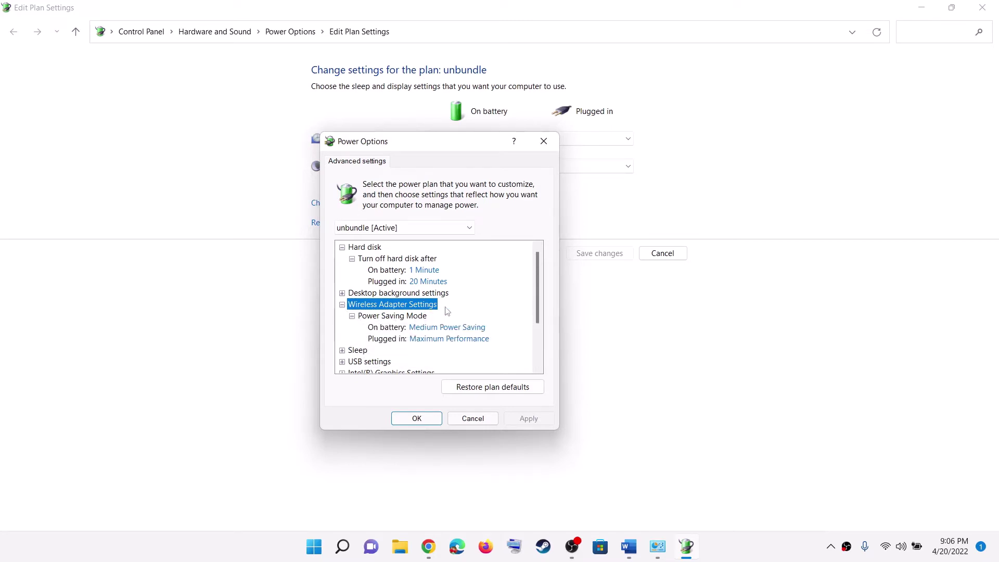
scroll(448, 311, down, 1)
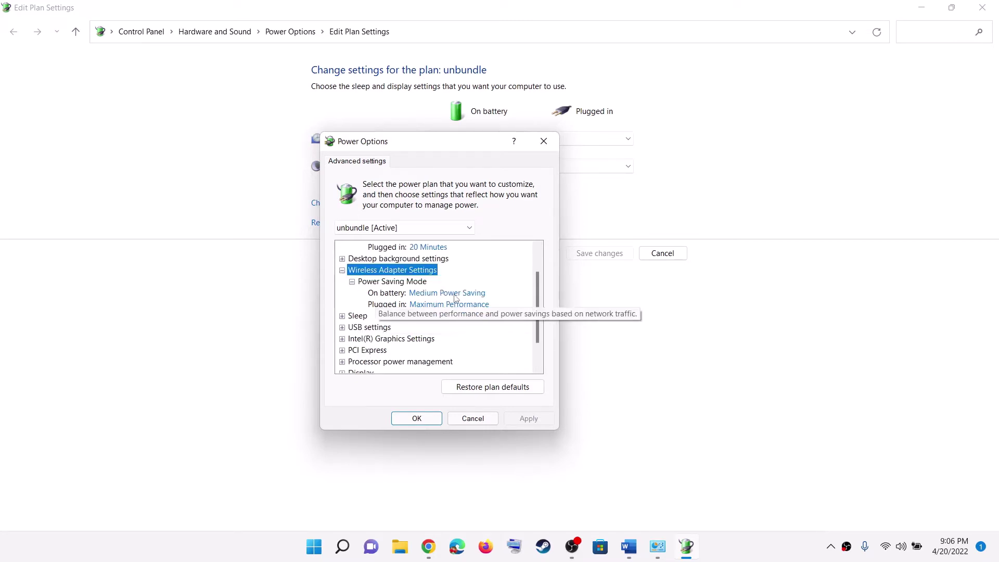
Set On battery and Plugged in to Maximum Performance, apply, and close the power windows
click(455, 295)
click(489, 293)
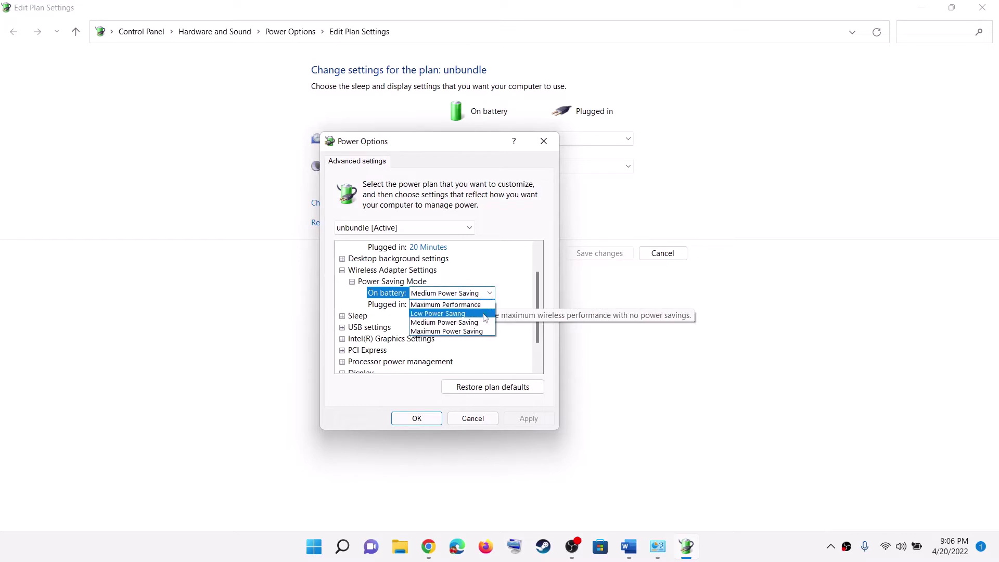
click(446, 305)
click(385, 307)
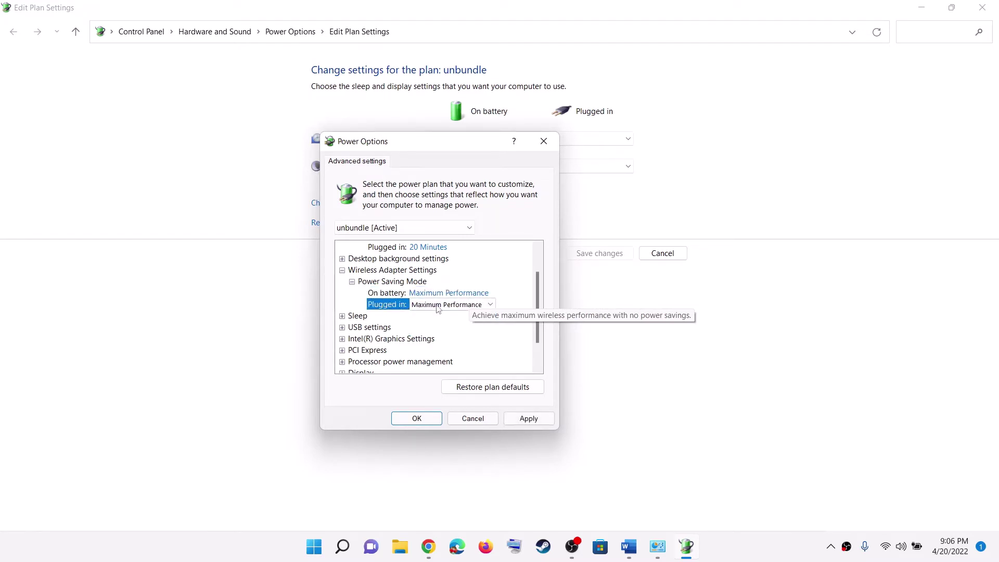
click(442, 305)
click(456, 318)
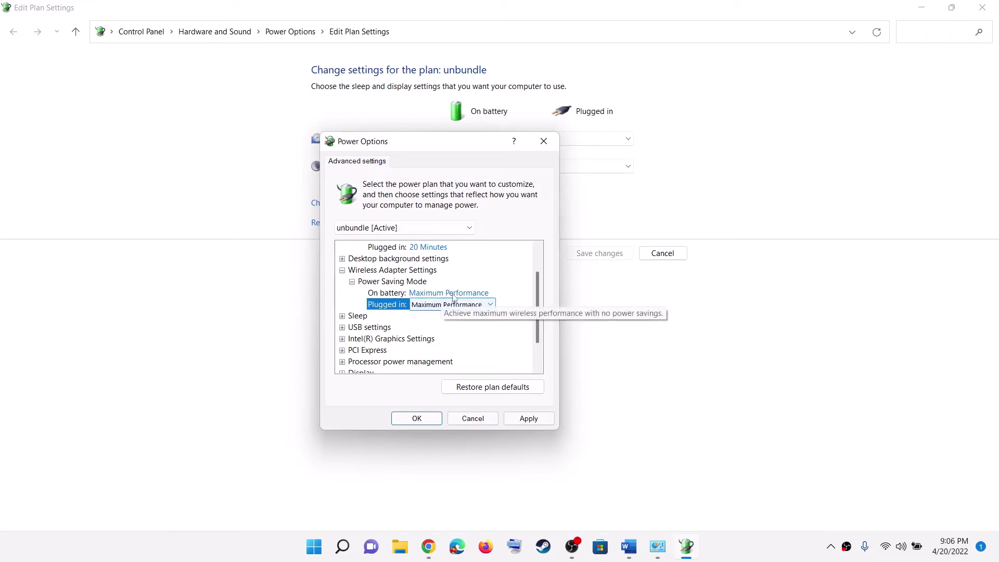
click(533, 421)
click(417, 419)
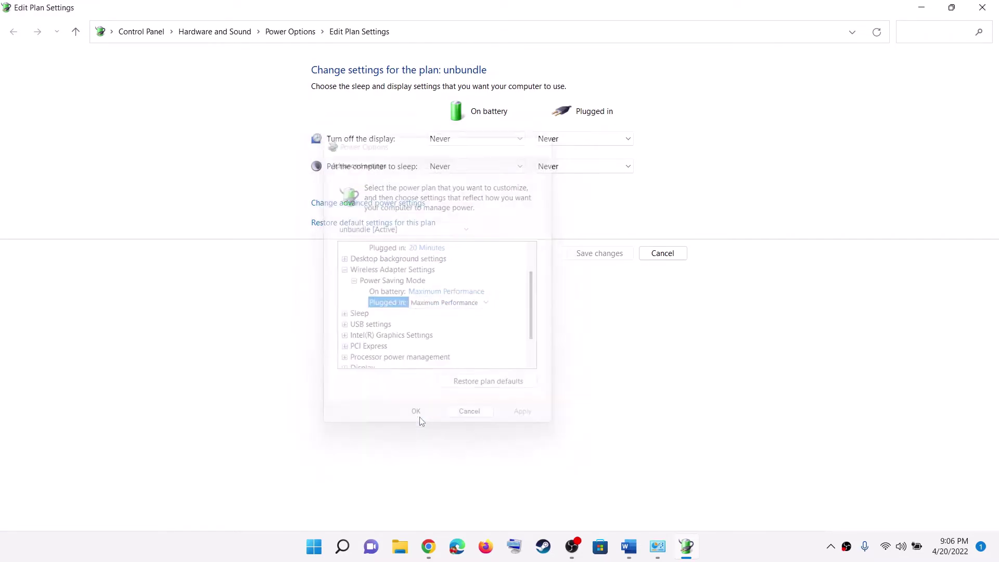
click(983, 7)
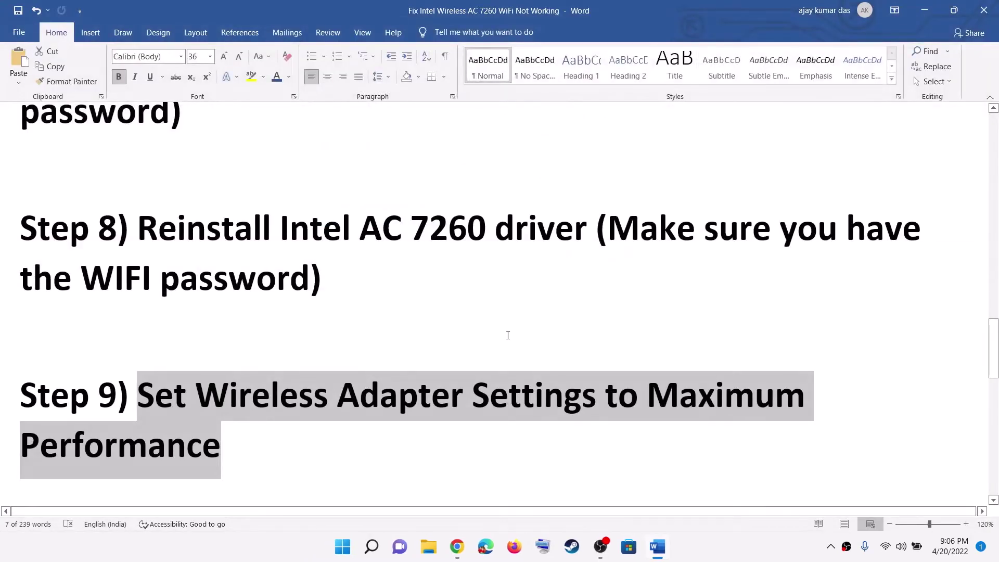